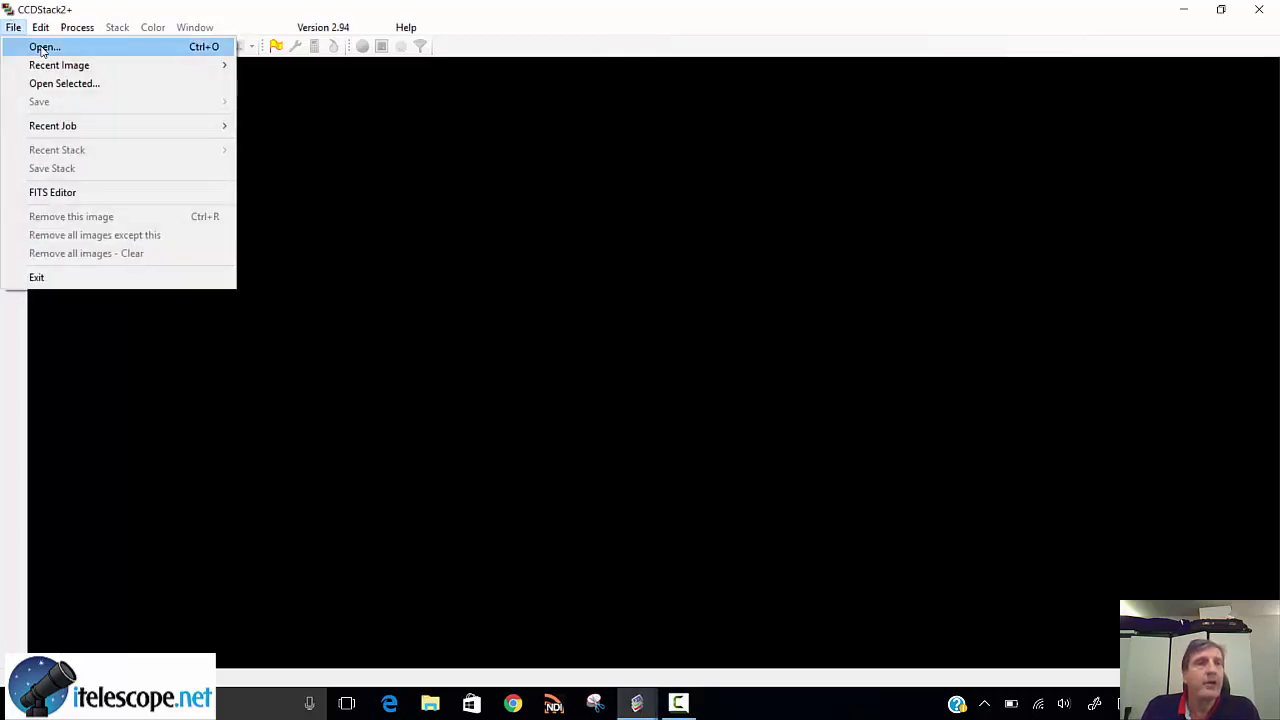
Open the four calibrated T30 Lagoon Luminance, Red, Green and Blue FIT files.
click(43, 48)
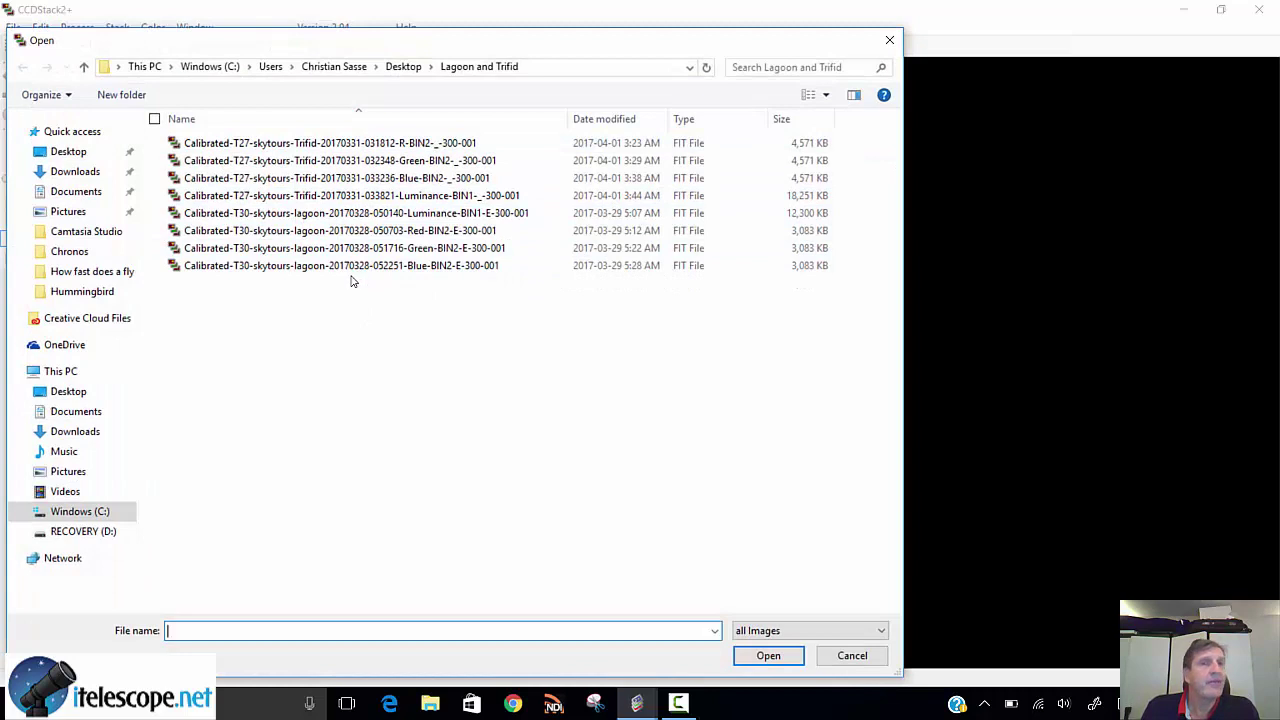
click(320, 215)
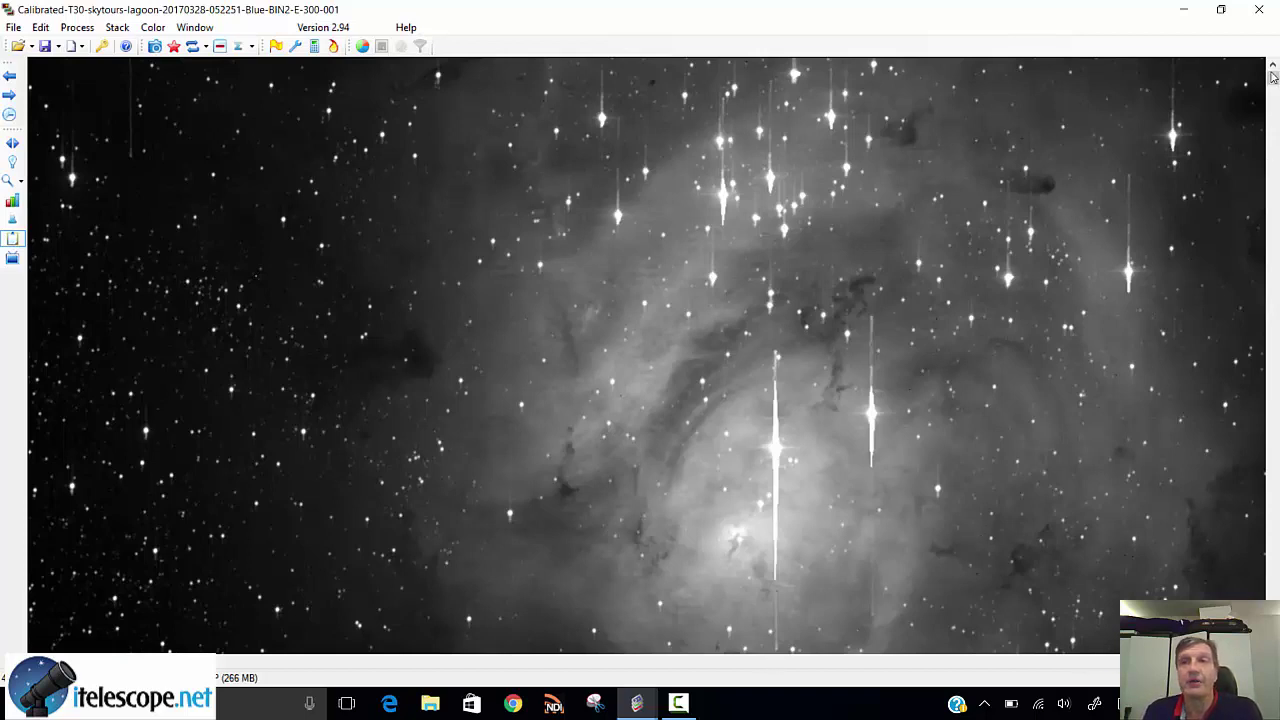
Navigate back through the Green, Red, Luminance and Blue frames to show Green, then open the Process menu.
mouse_move(1273, 100)
mouse_down()
mouse_move(1273, 113)
mouse_move(1273, 92)
mouse_up()
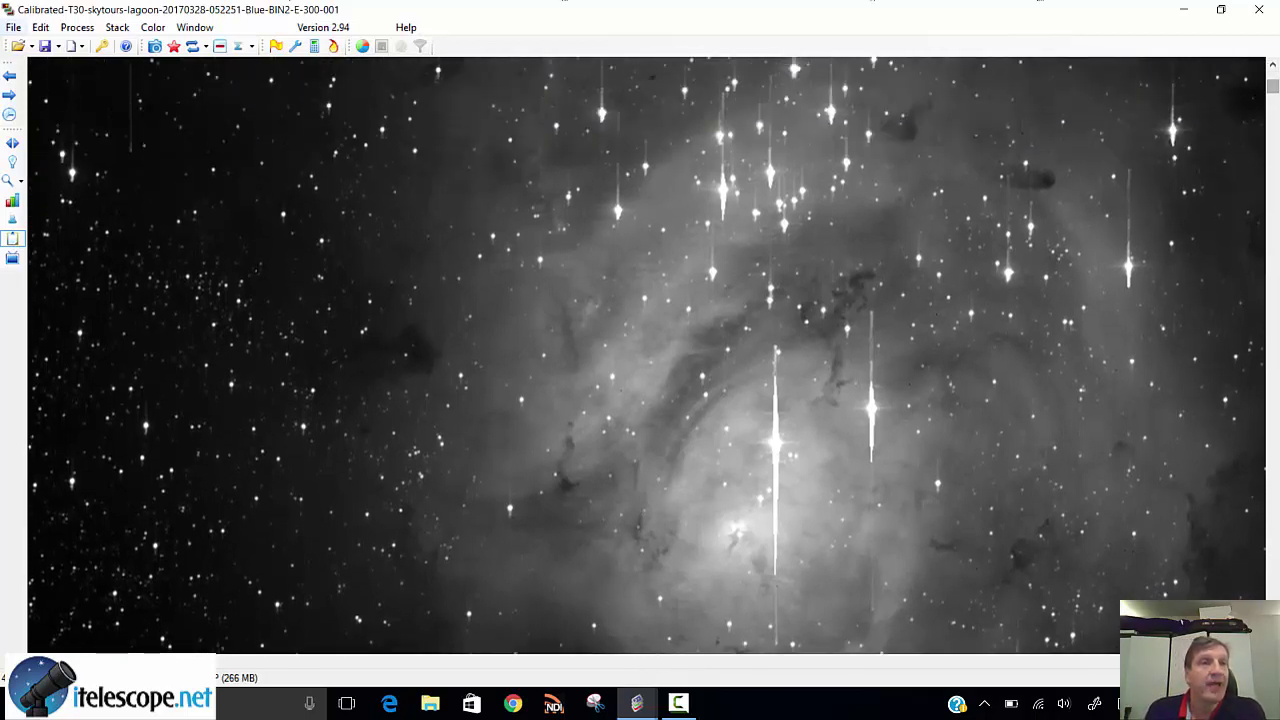
click(9, 74)
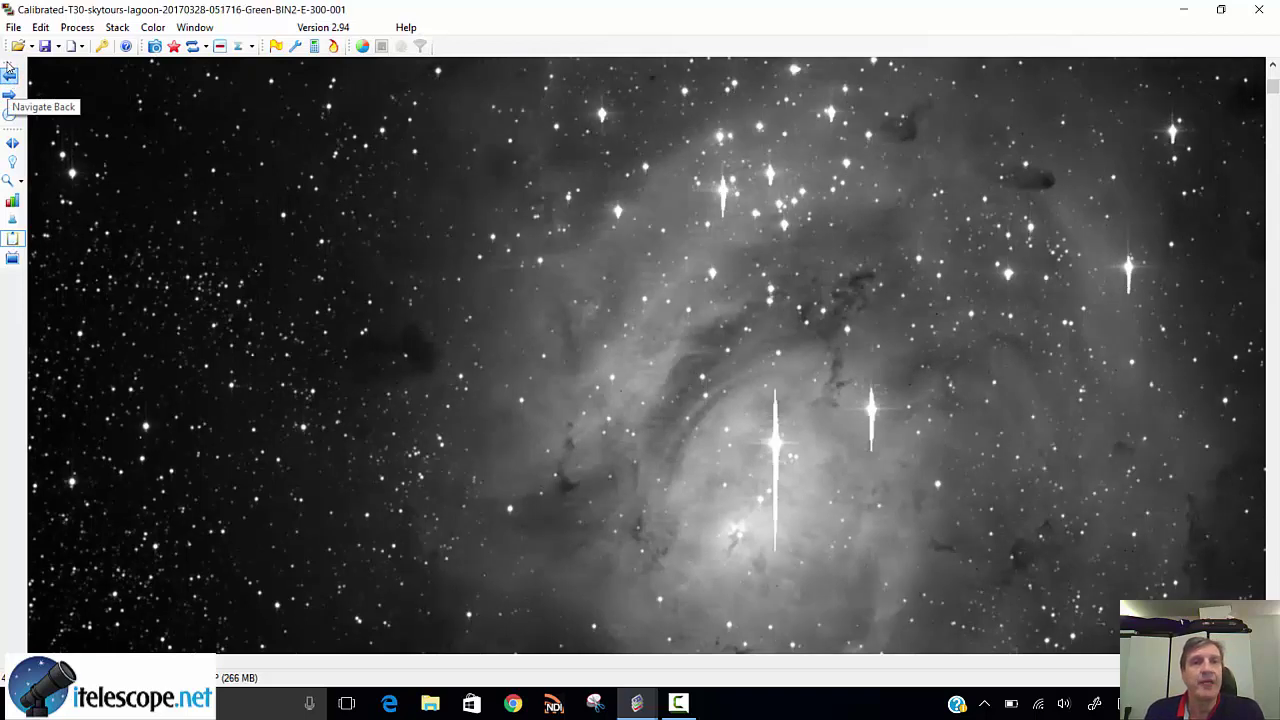
click(9, 72)
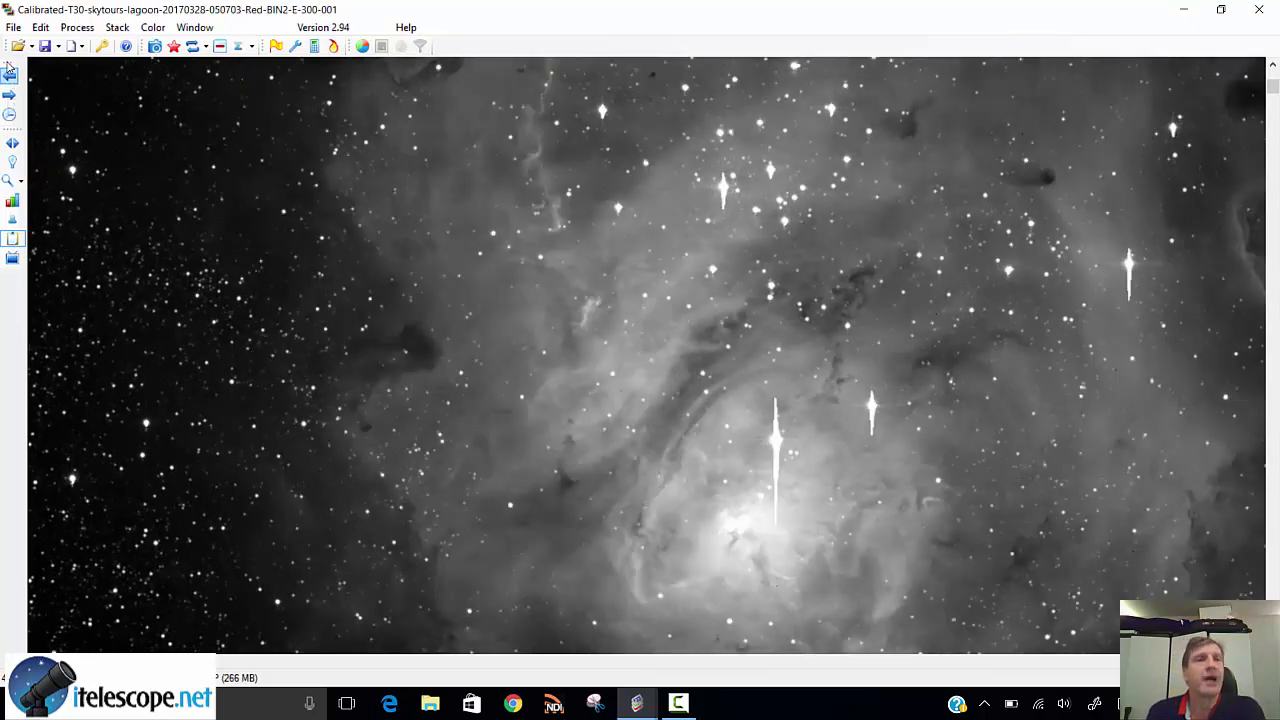
click(9, 72)
click(9, 72)
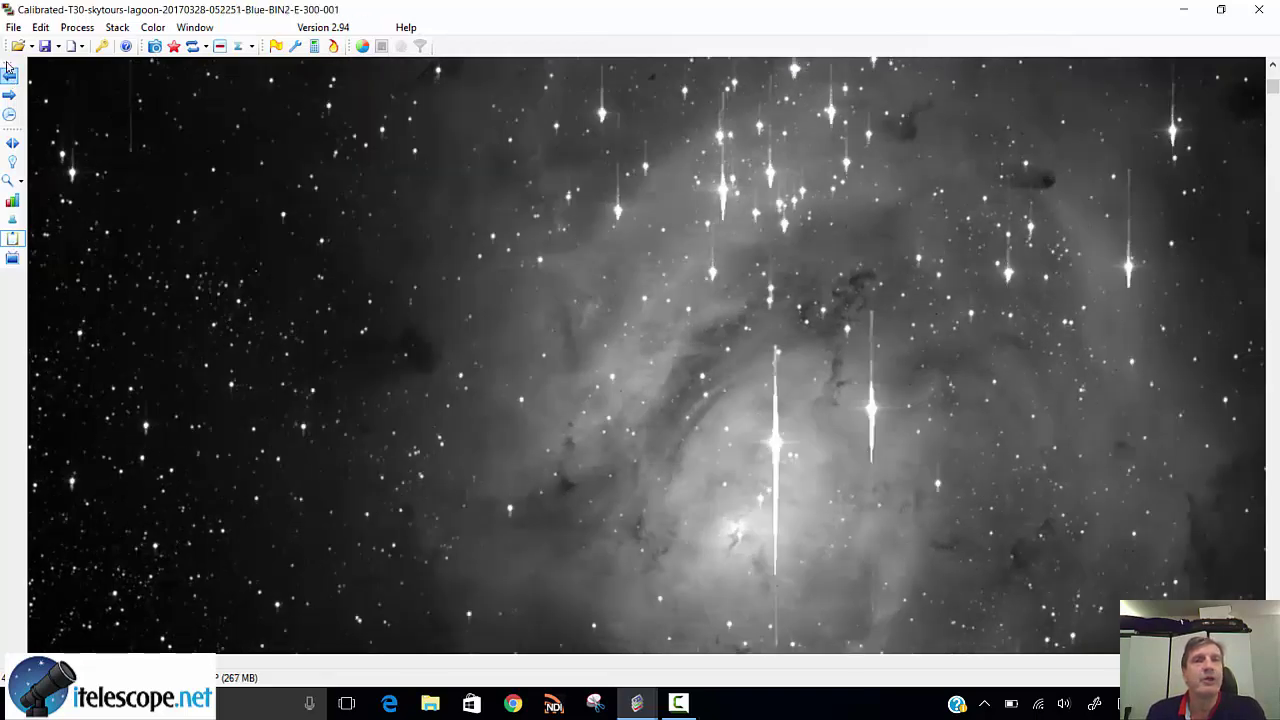
click(9, 72)
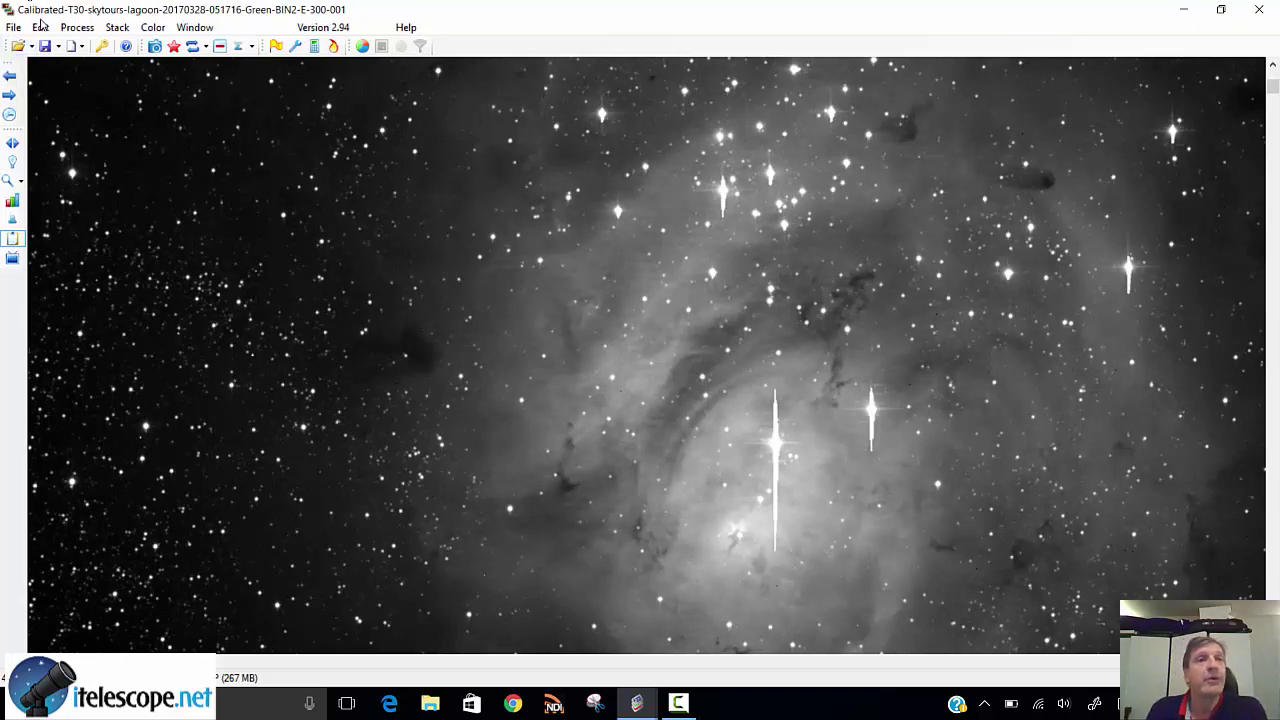
click(63, 27)
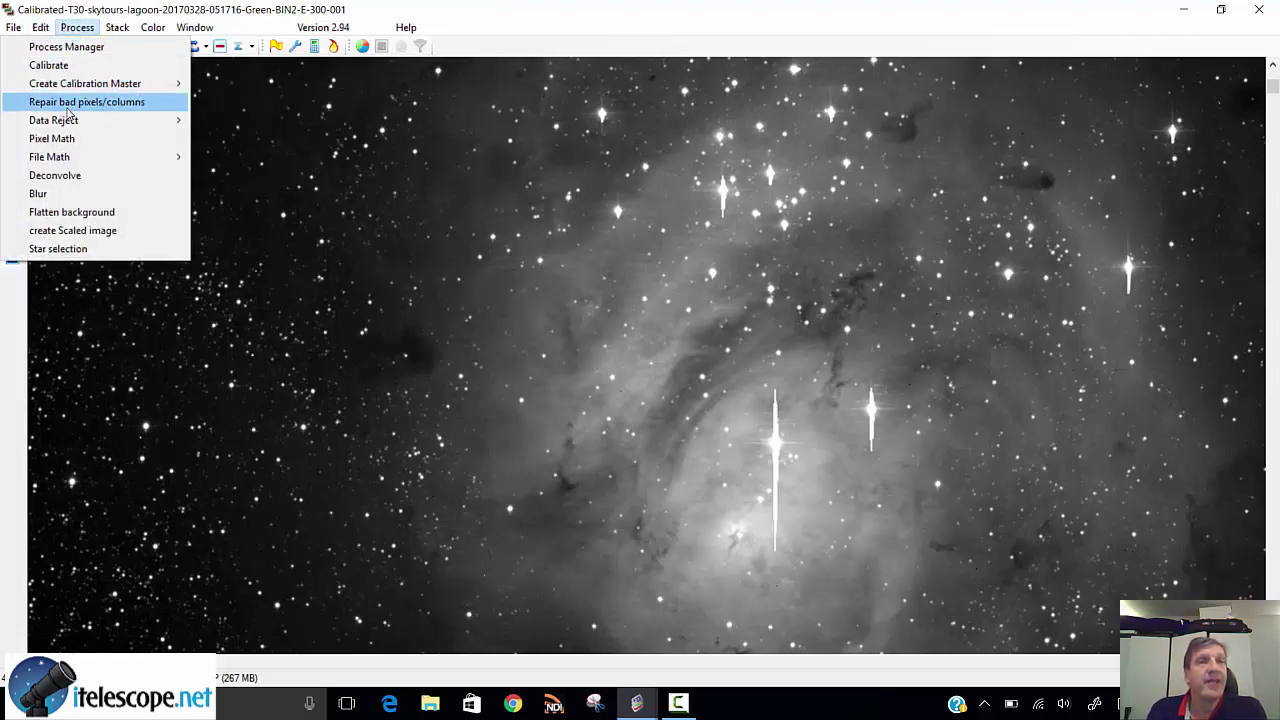
Reject blooms above saturation 45000 in all frames, then check the Blue and Luminance frames.
mouse_move(68, 120)
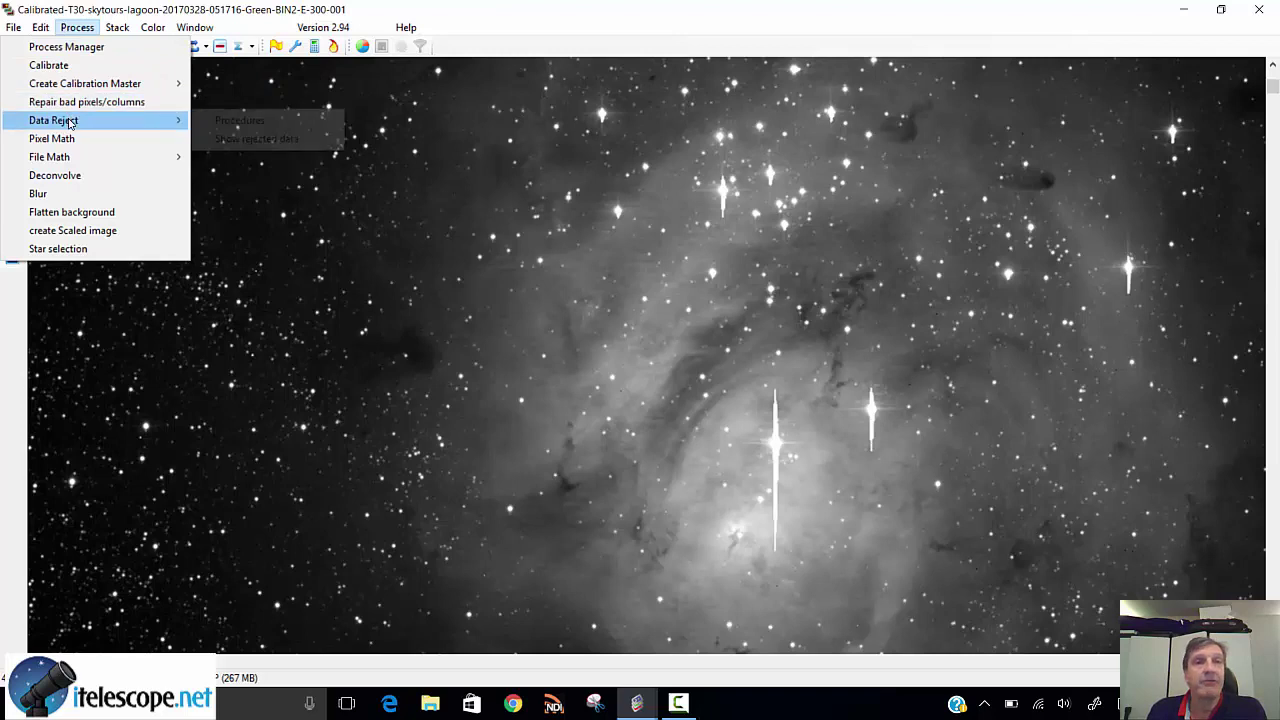
click(240, 121)
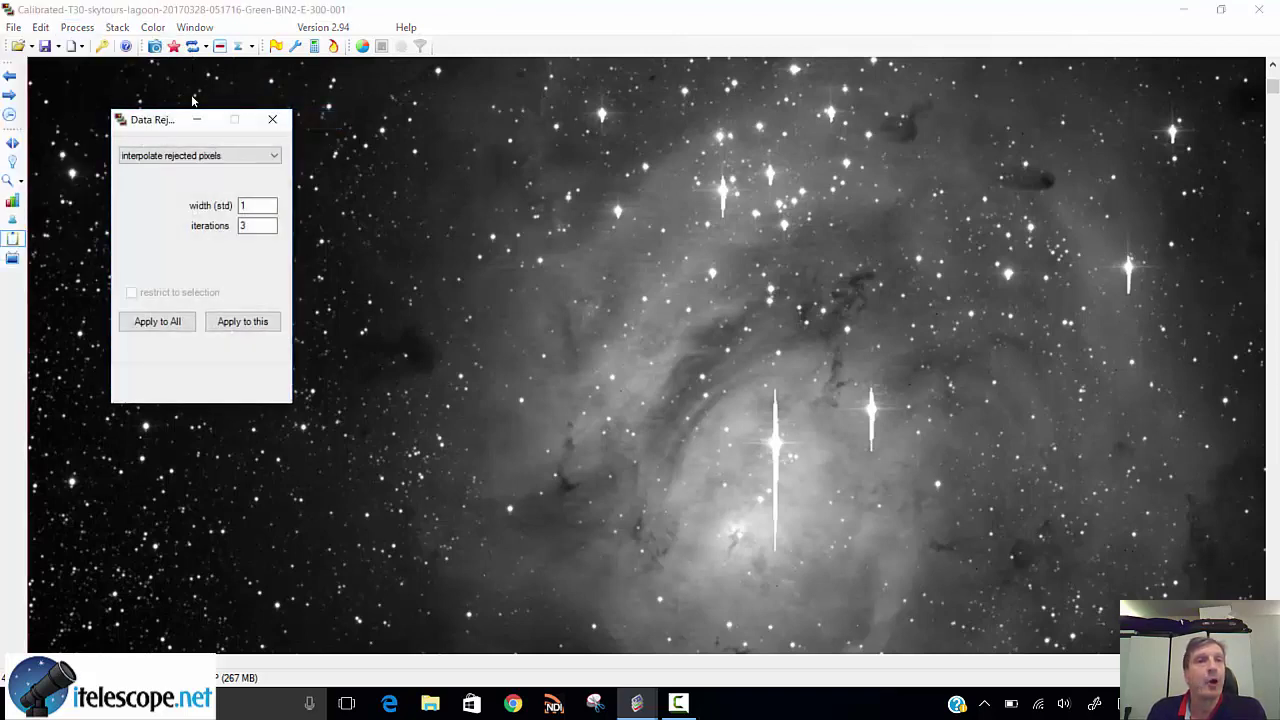
click(236, 160)
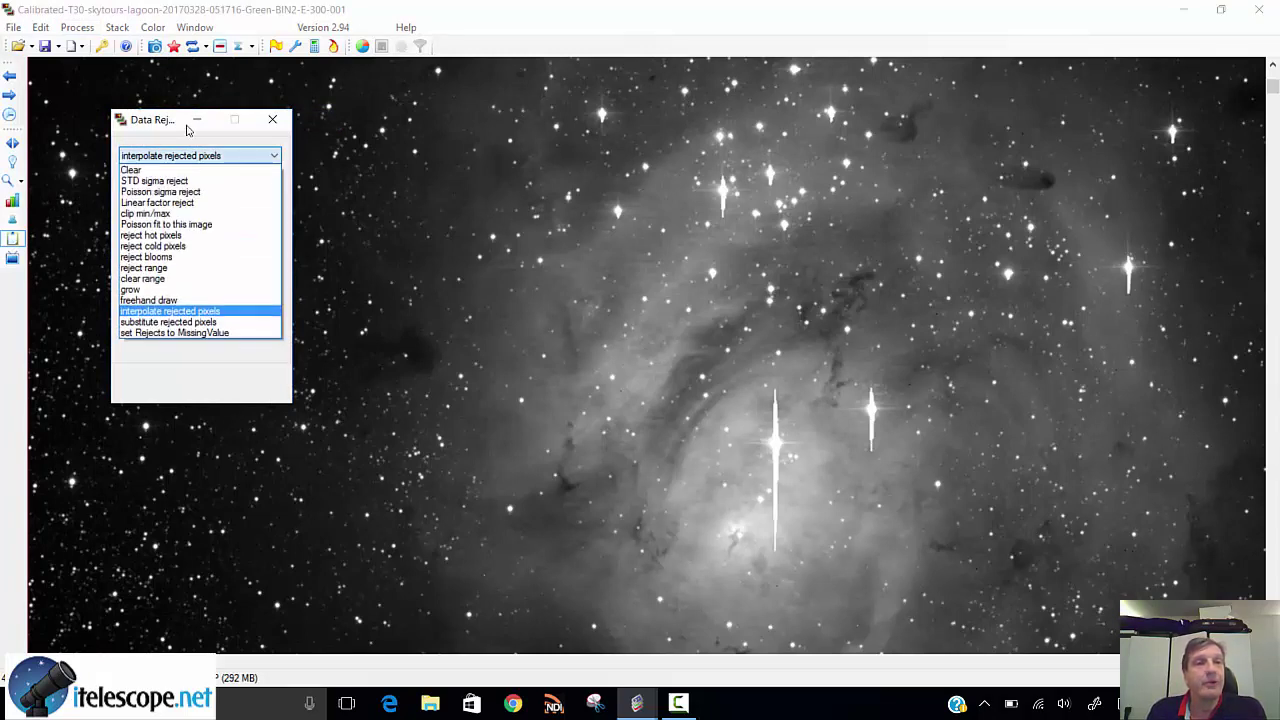
click(179, 262)
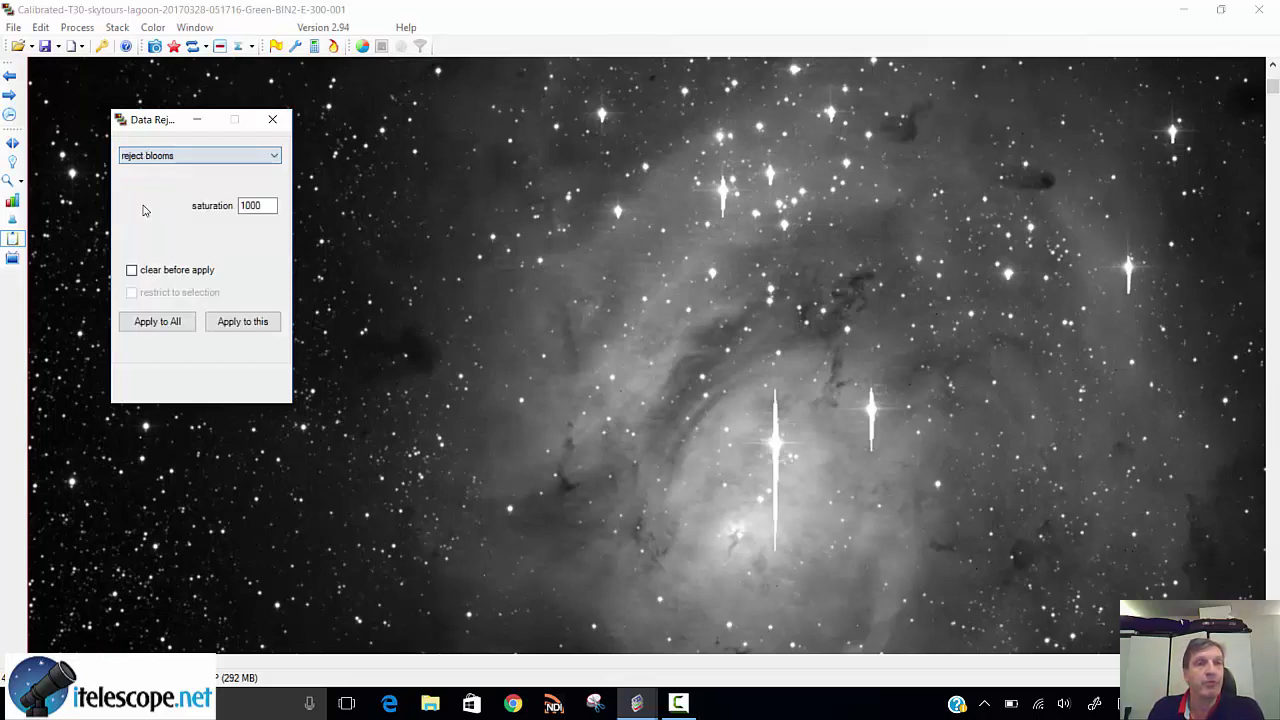
double_click(266, 207)
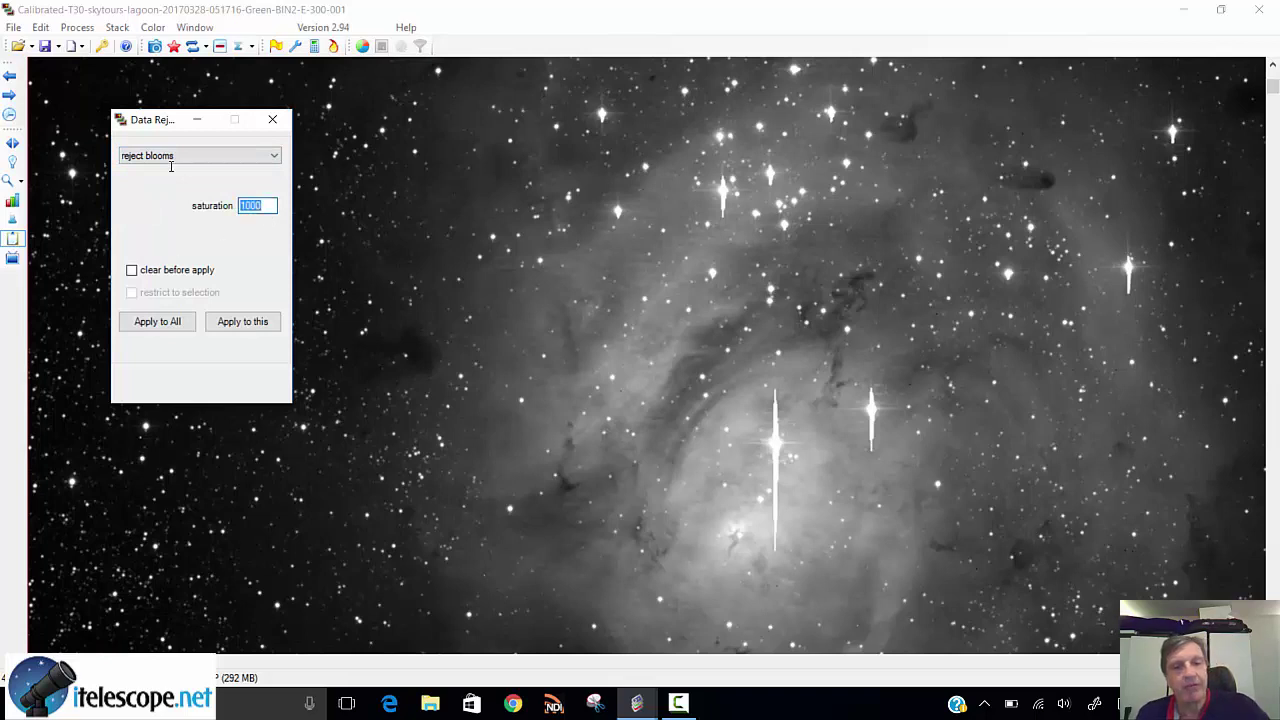
text(45)
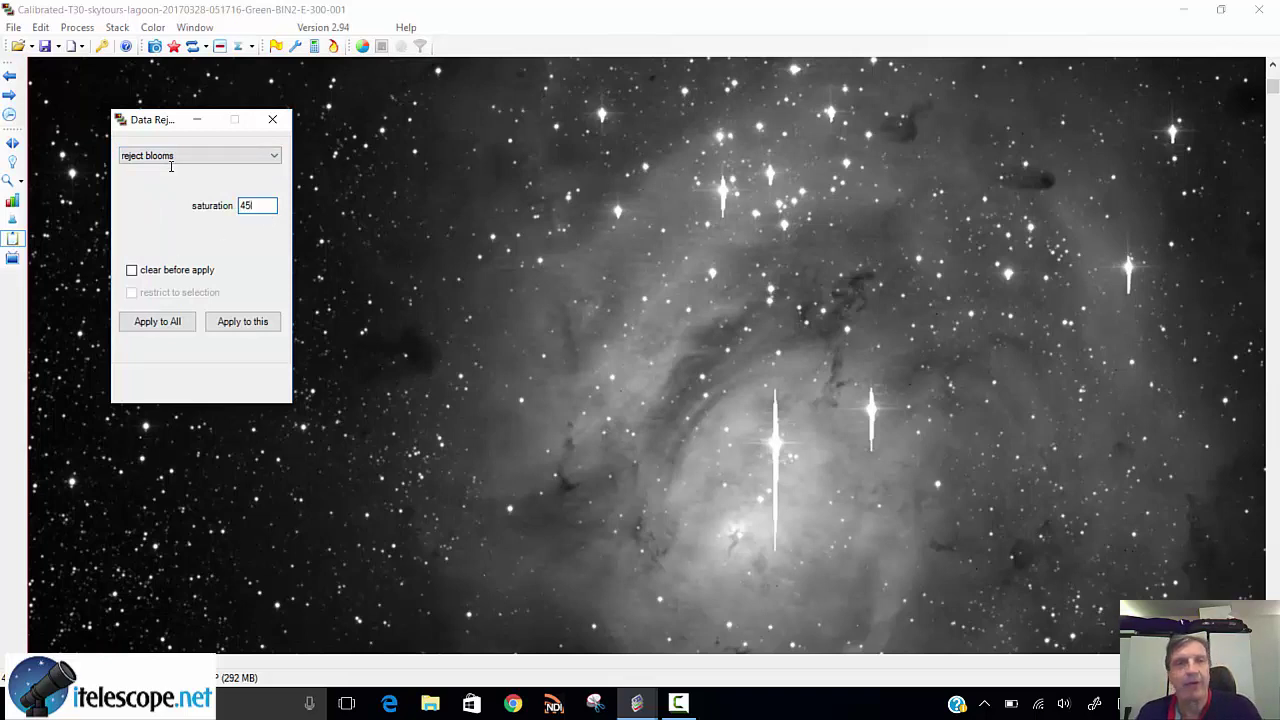
text(000)
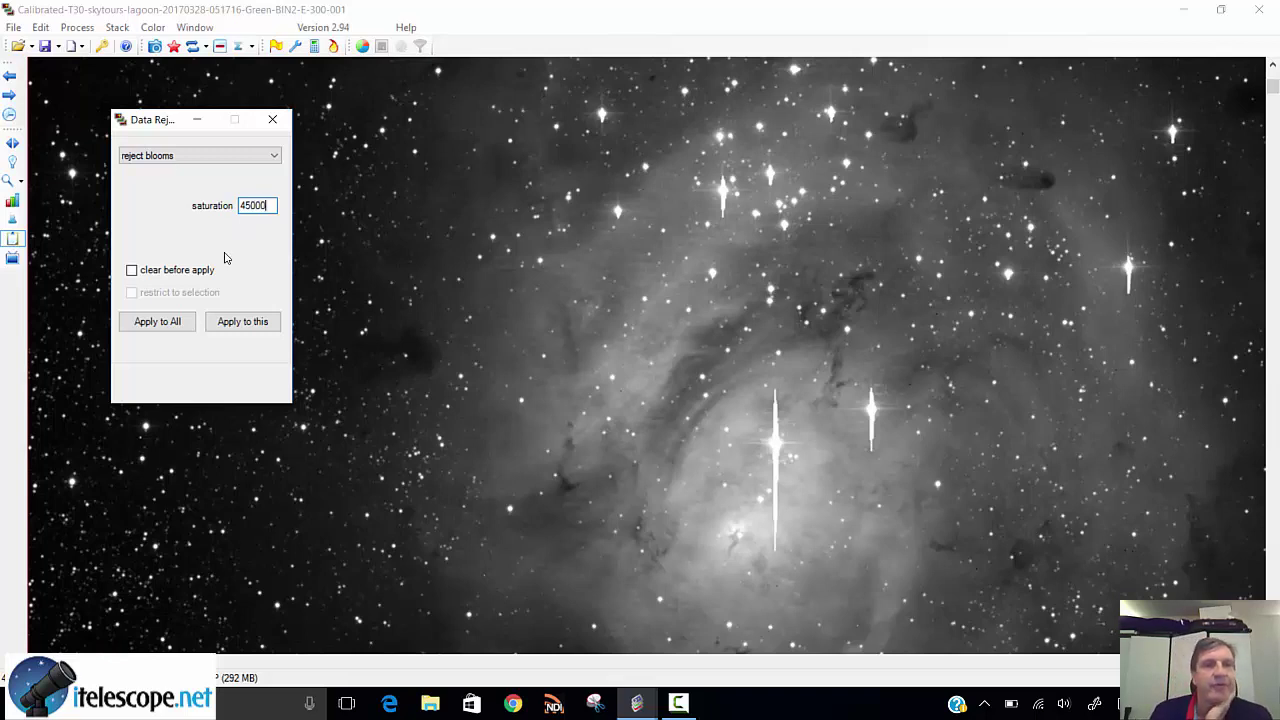
click(147, 329)
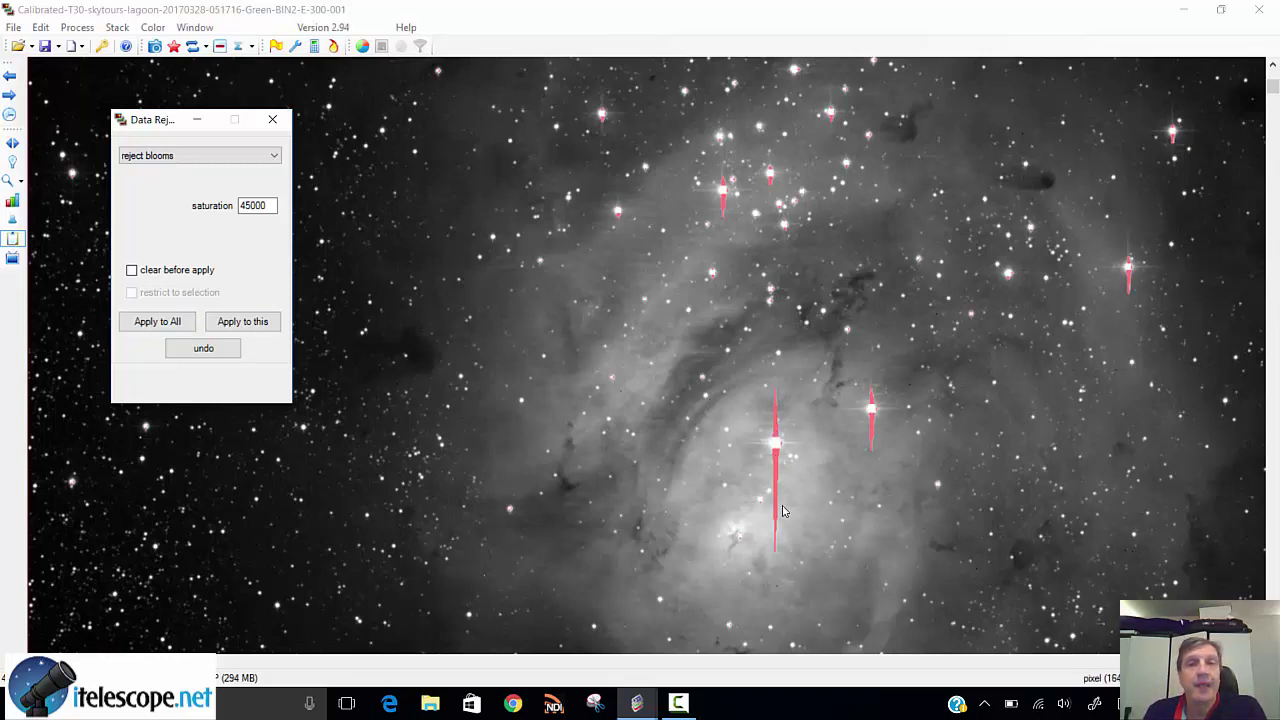
click(10, 95)
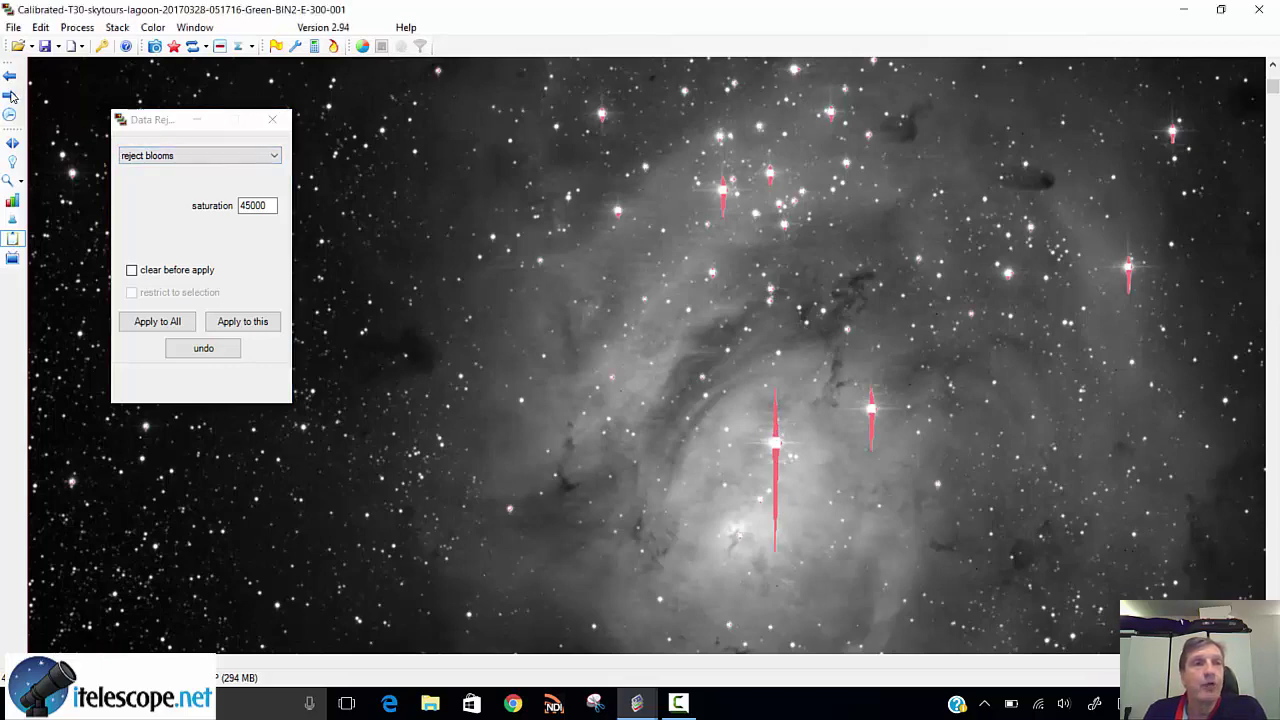
click(10, 95)
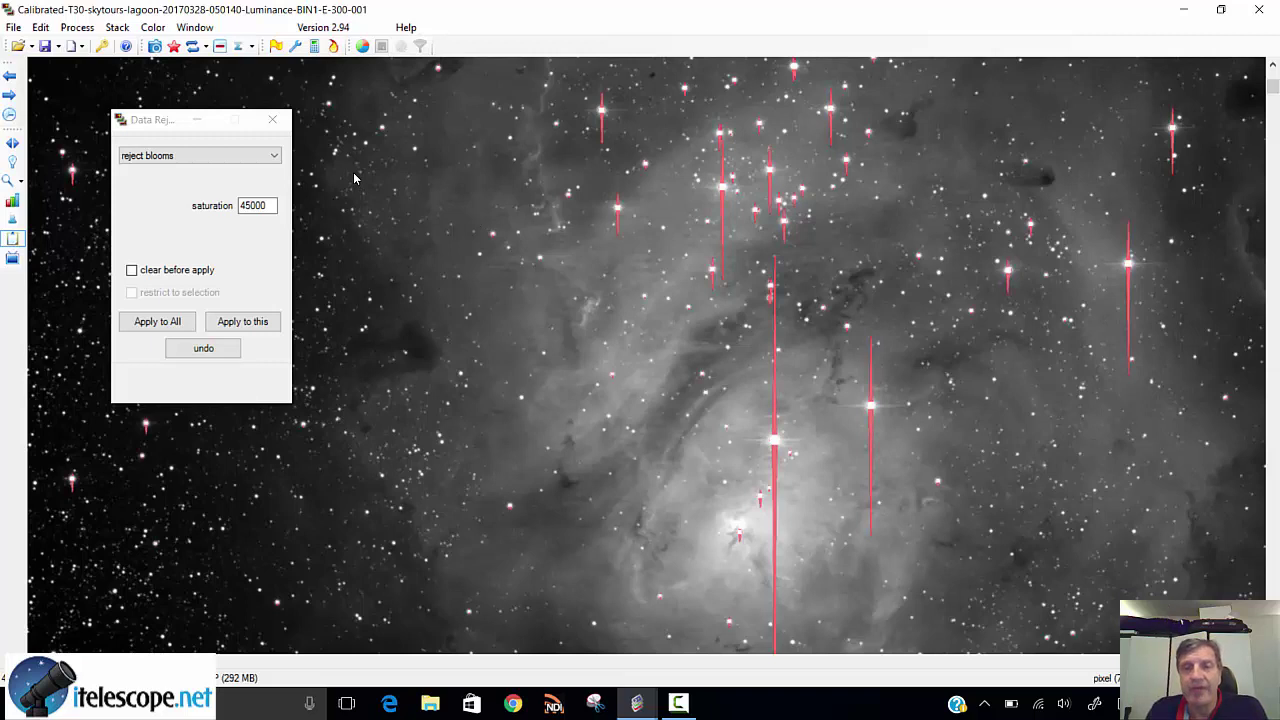
Interpolate rejected pixels in all frames, then review the Red, Green and Blue frames.
click(274, 156)
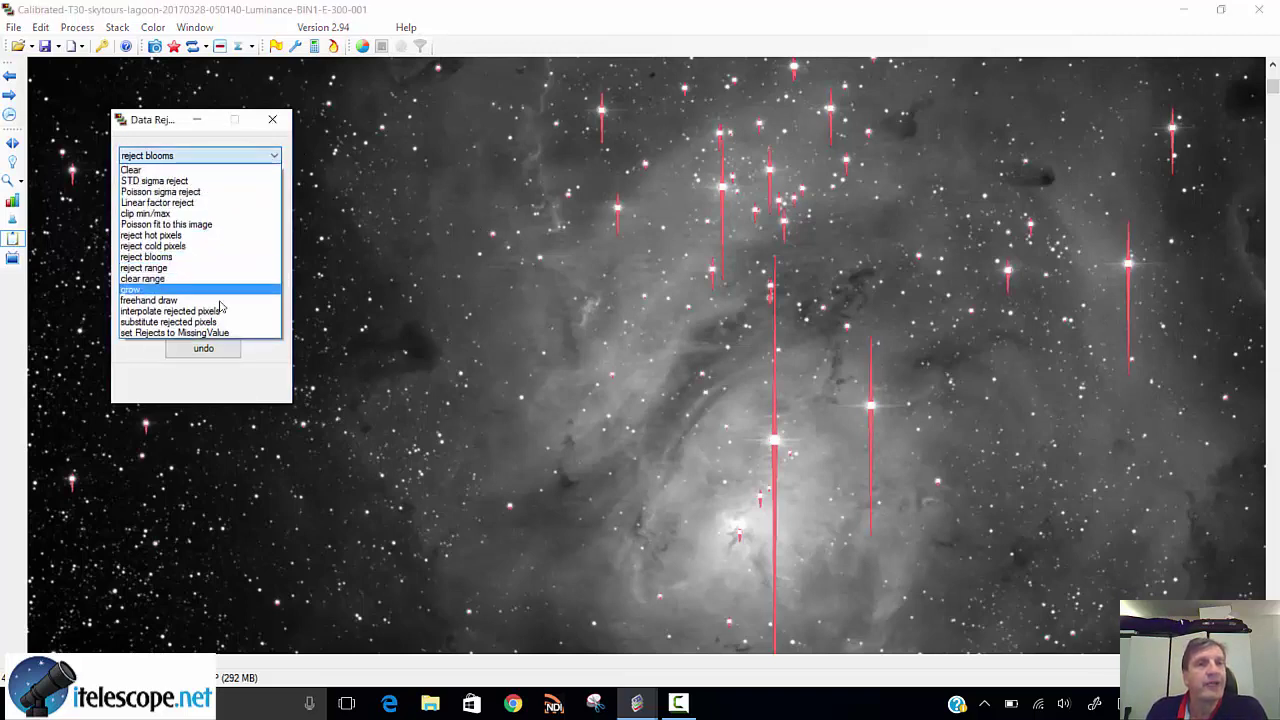
click(220, 313)
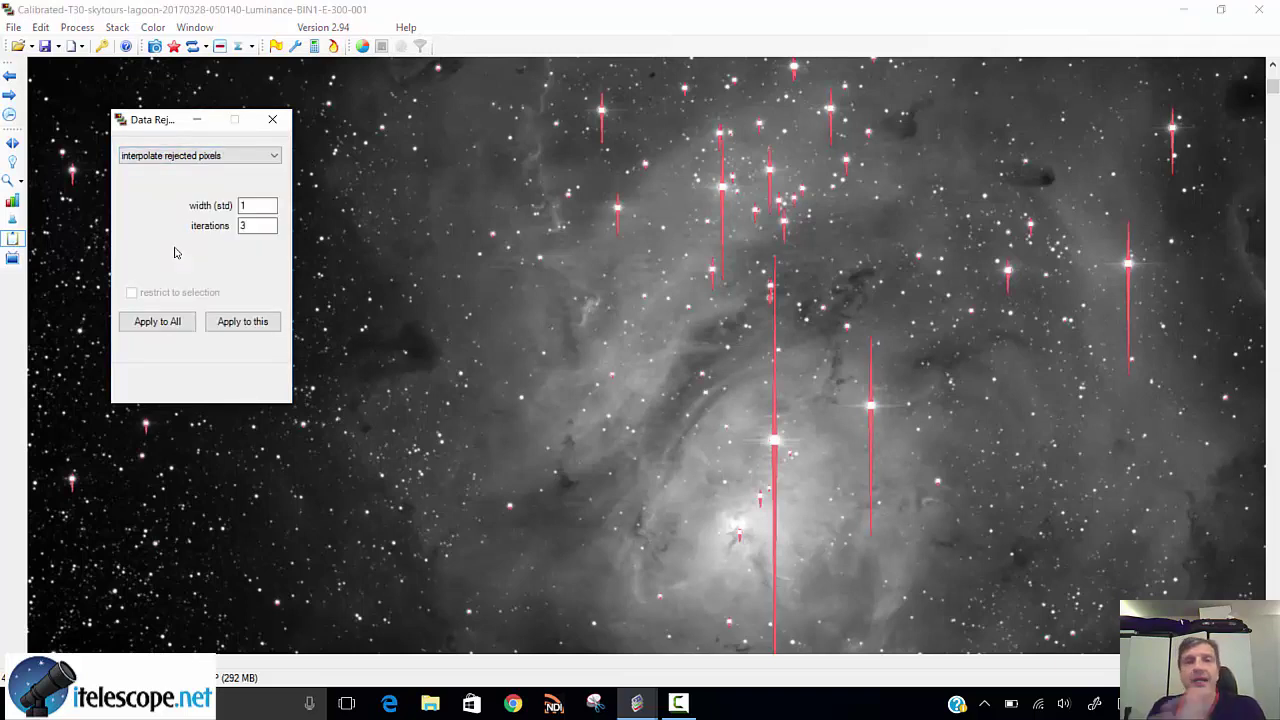
click(150, 324)
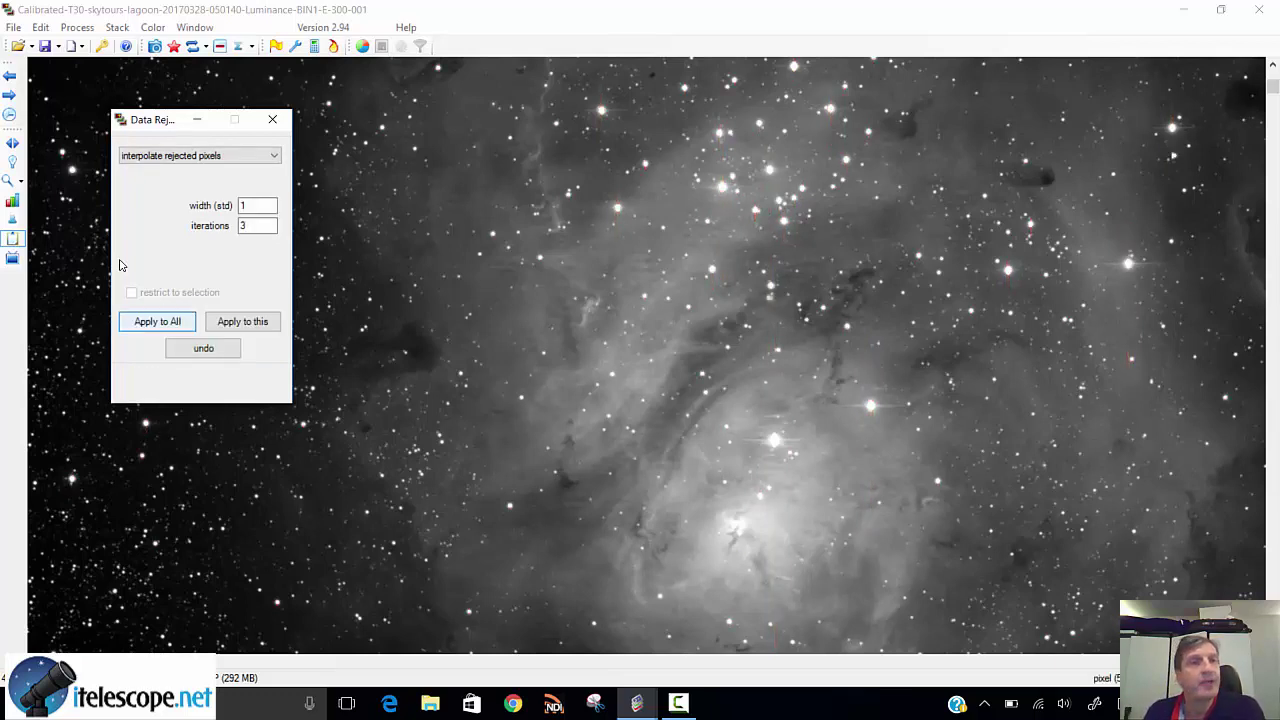
click(6, 99)
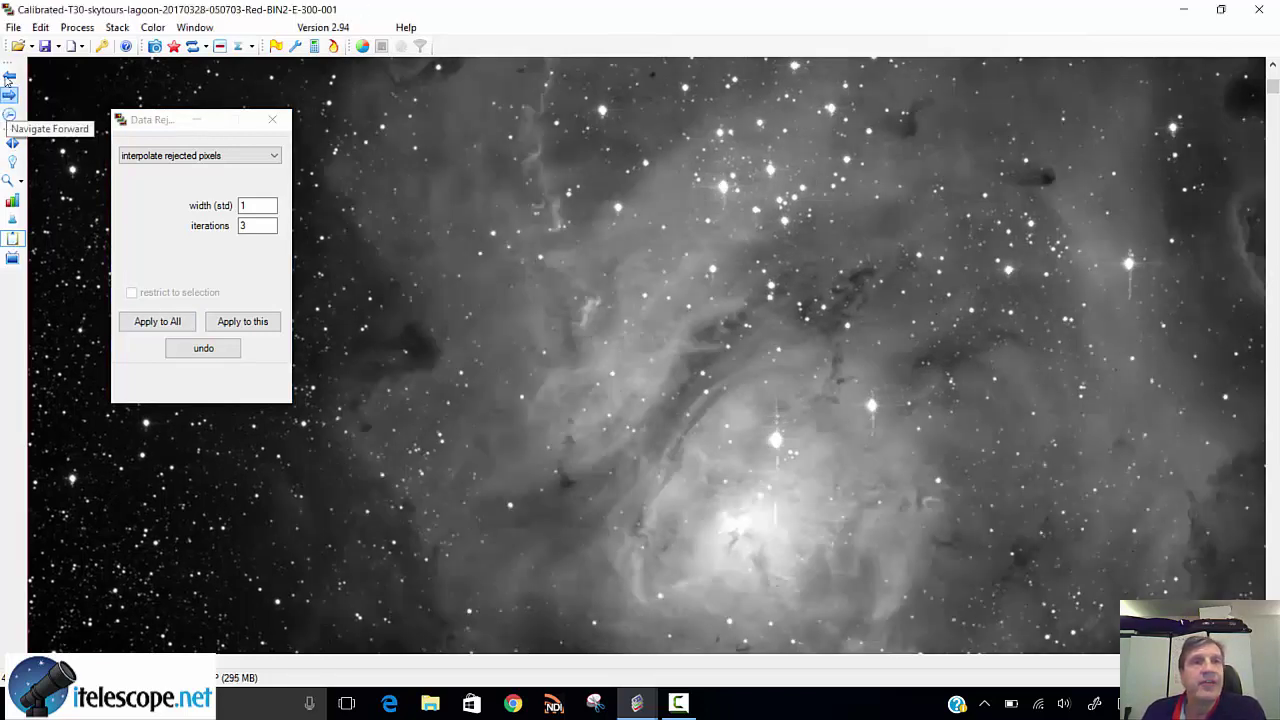
click(6, 86)
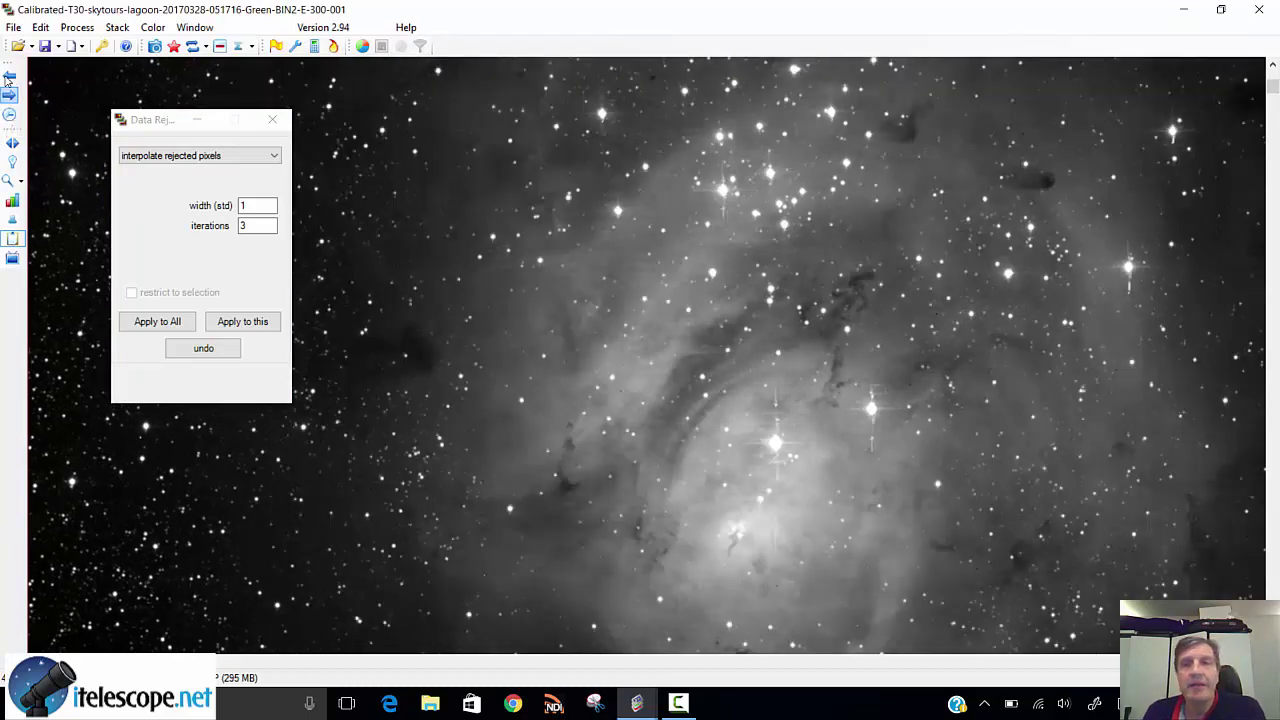
click(7, 90)
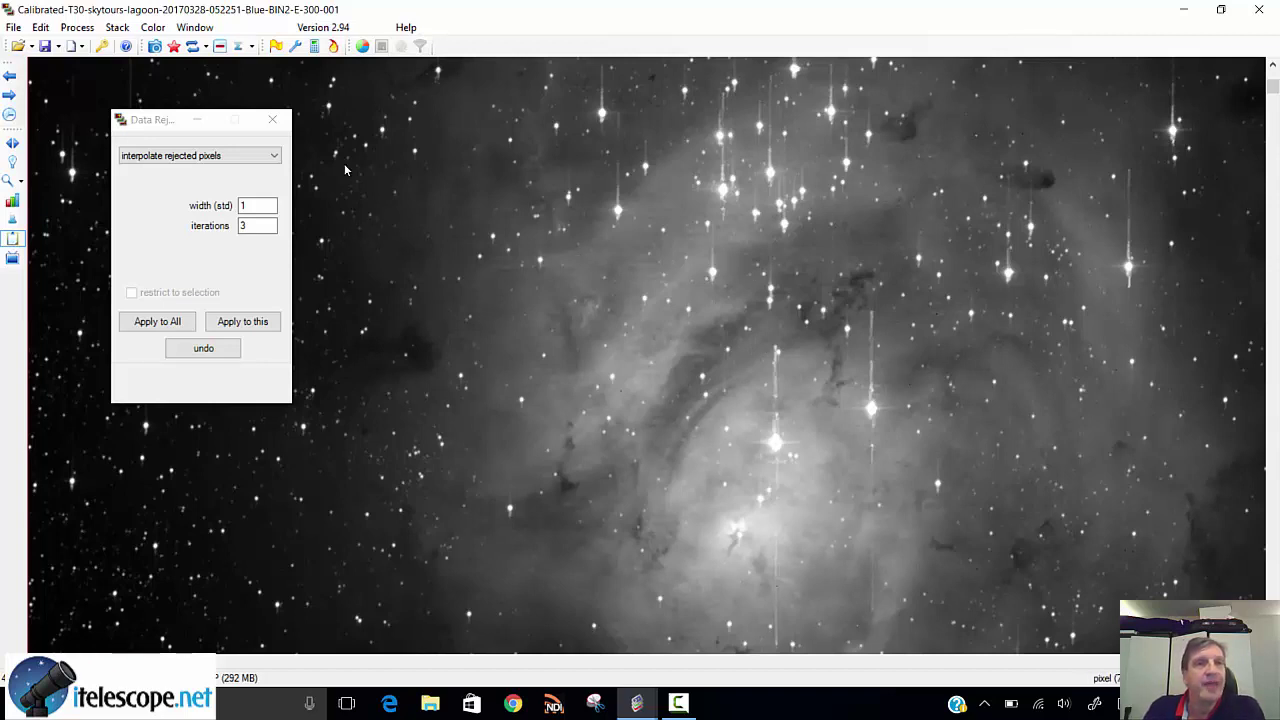
Close the Data Rejection window, leaving the cleaned Blue frame in view.
click(273, 119)
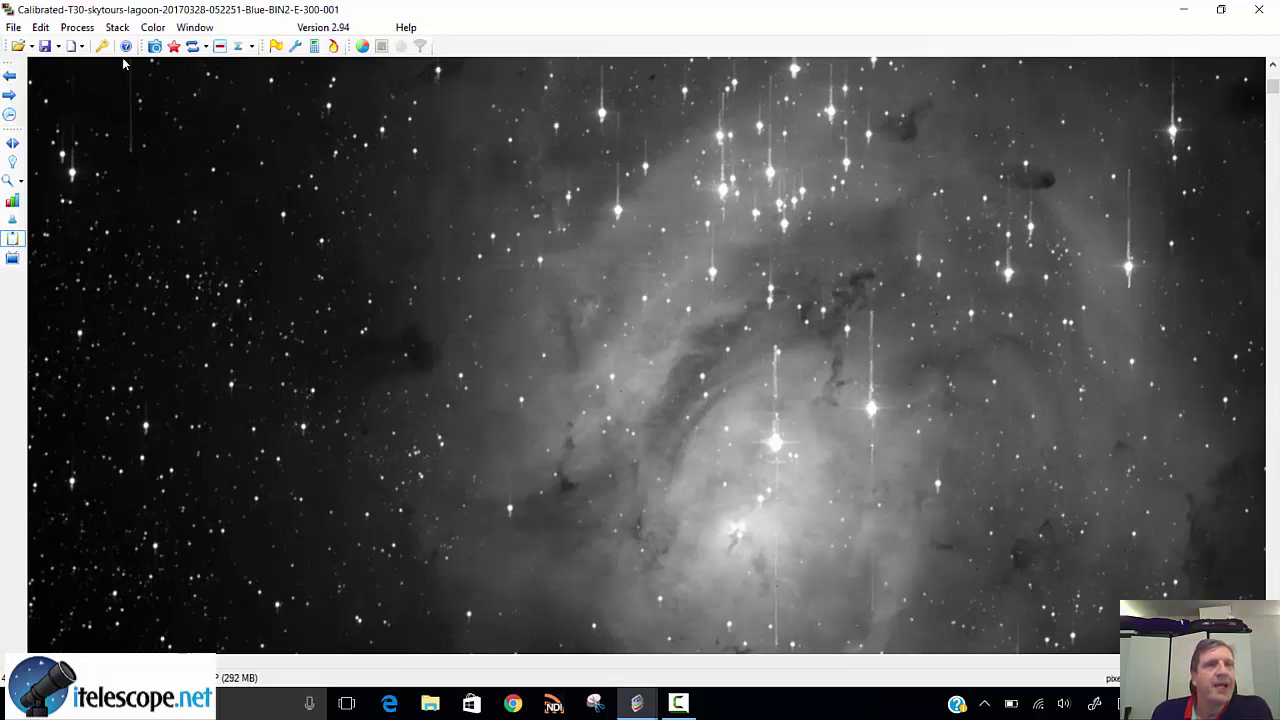
Register all frames to the Blue base image using CCDIS align all, then go to Apply.
click(112, 30)
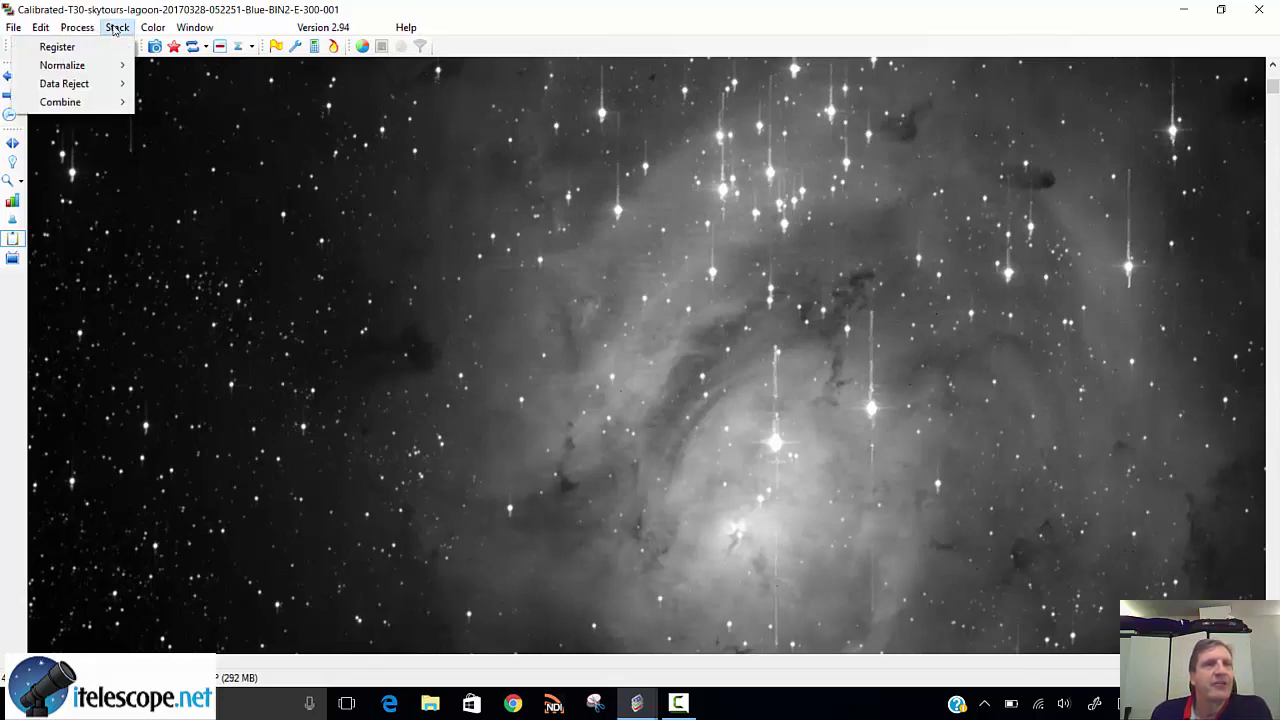
click(60, 47)
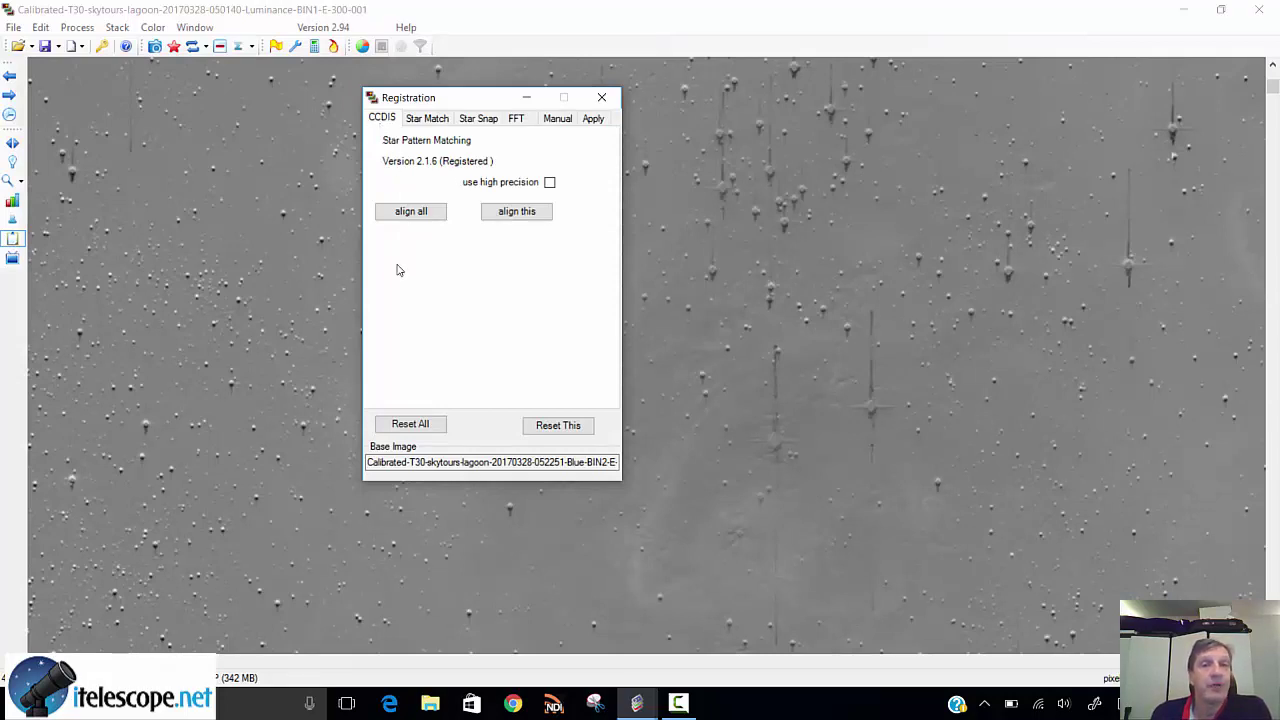
click(403, 210)
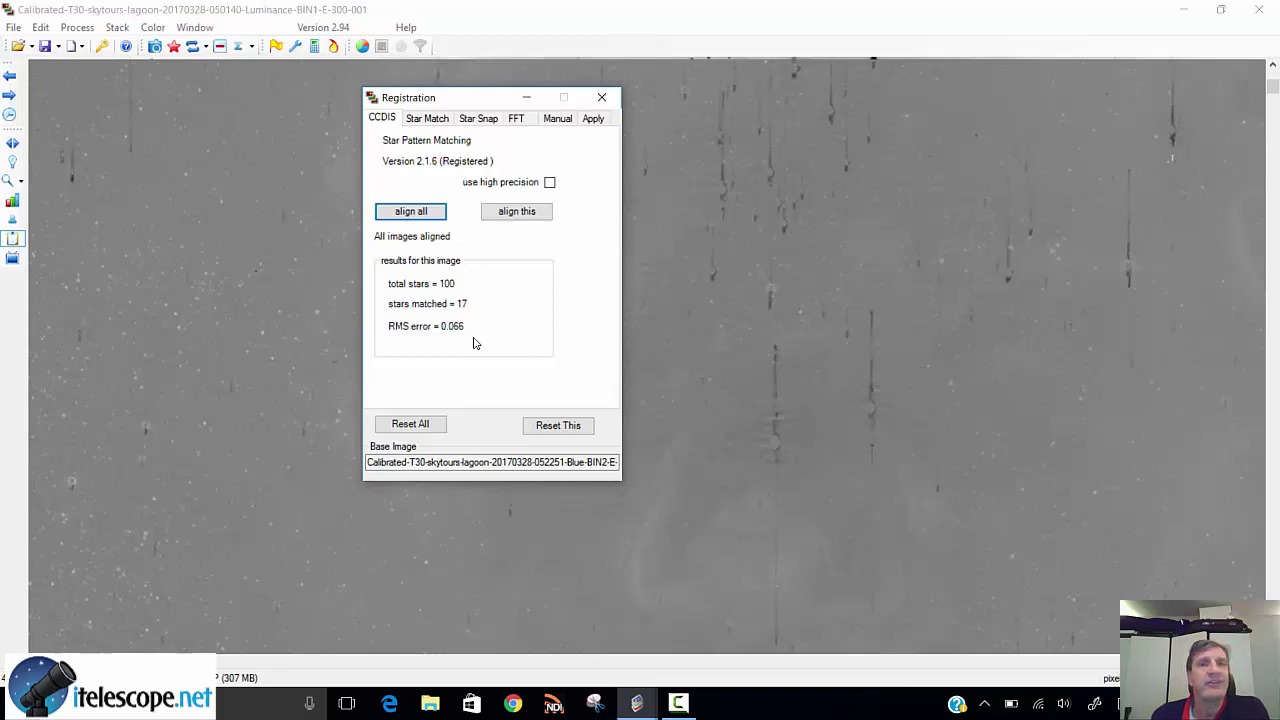
click(593, 119)
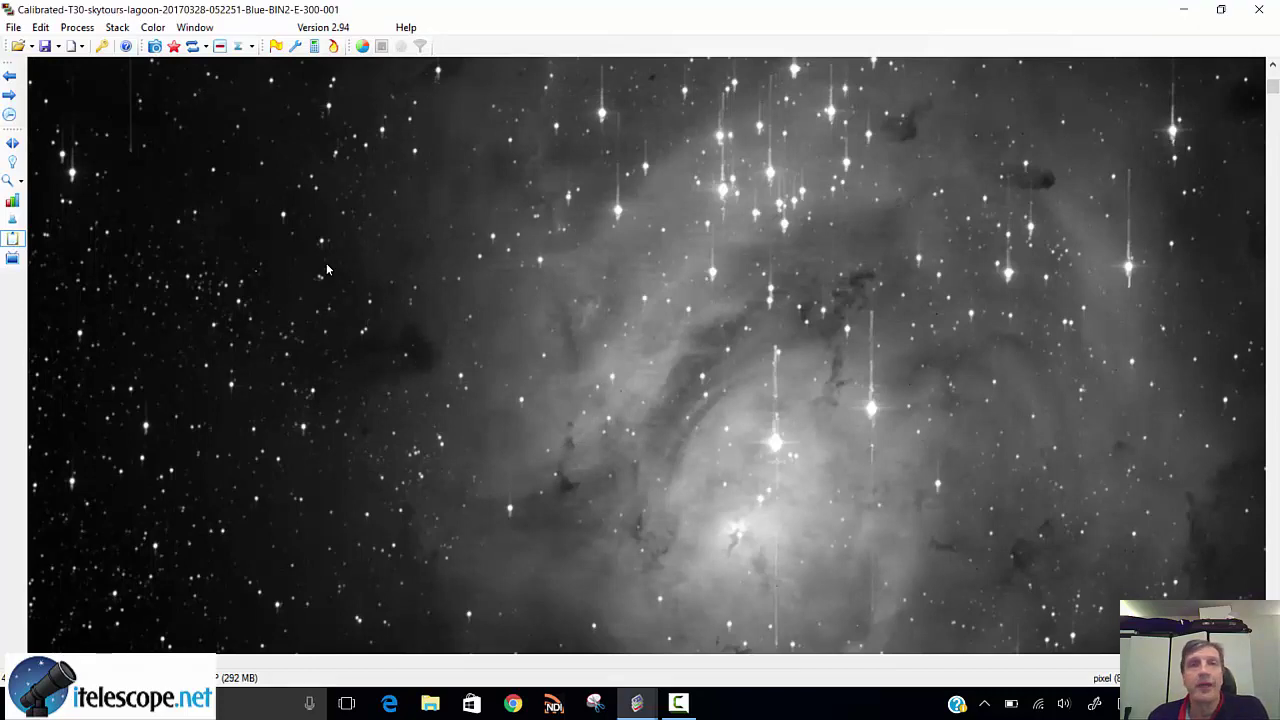
Navigate forward through the aligned frames back to the Green frame.
click(9, 95)
click(9, 95)
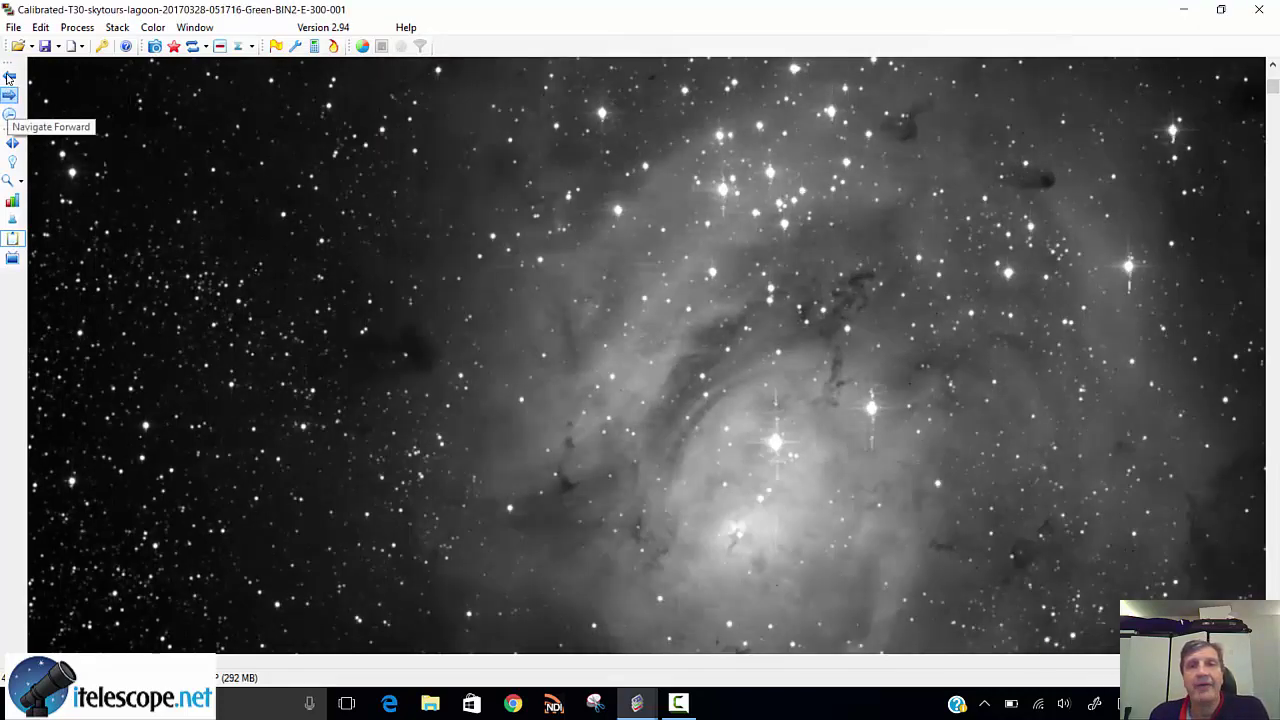
click(9, 95)
click(9, 95)
click(9, 95)
click(9, 95)
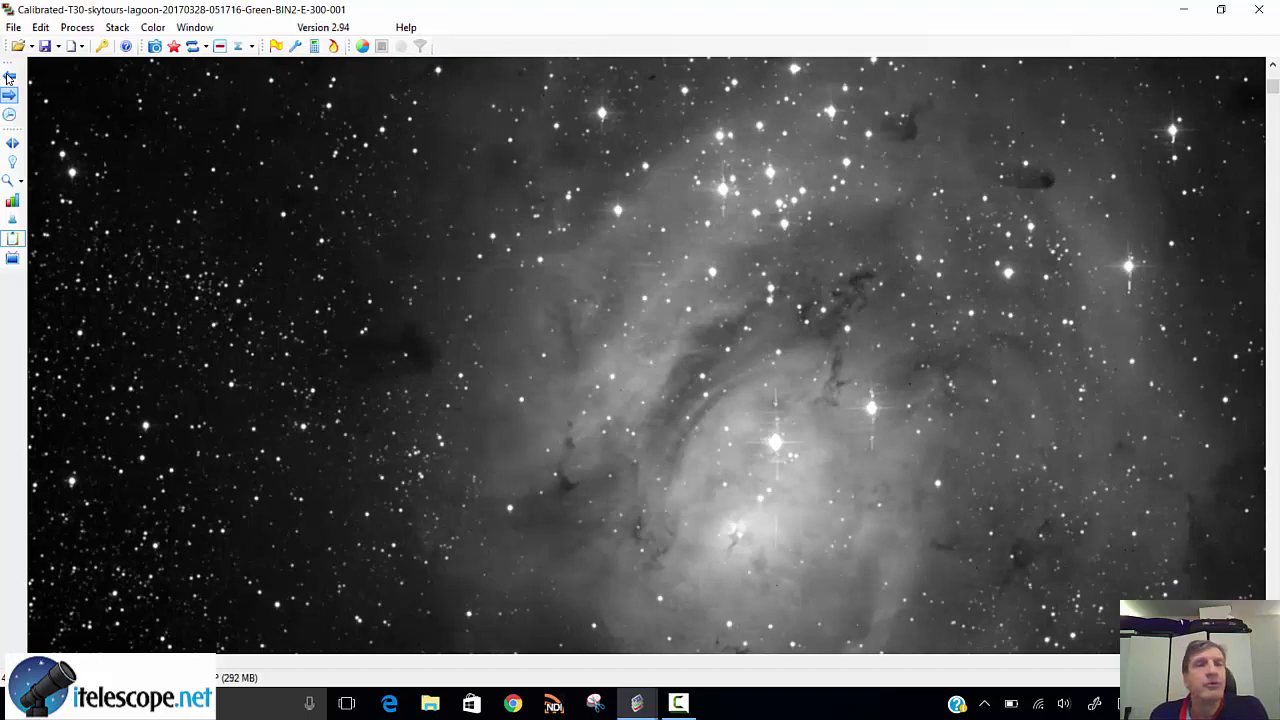
Create a colour image from the Lagoon Luminance, Red, Green and Blue frame assignments.
click(155, 28)
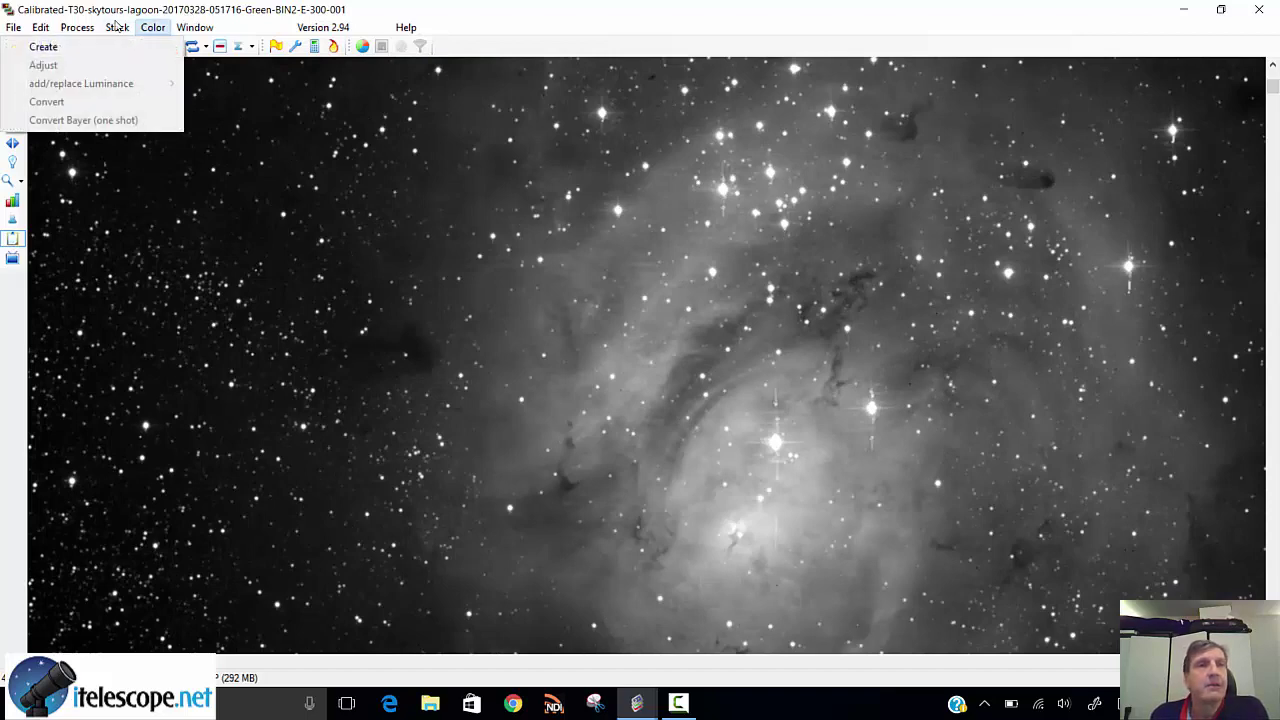
click(128, 46)
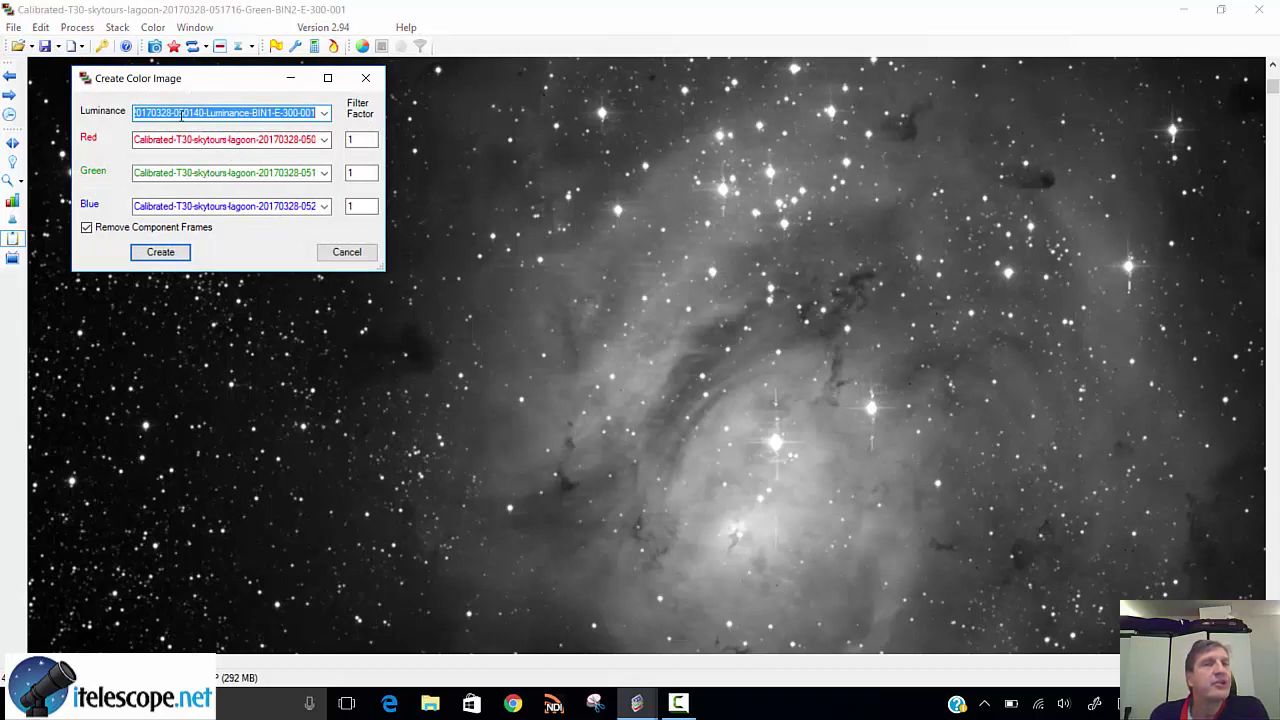
click(161, 113)
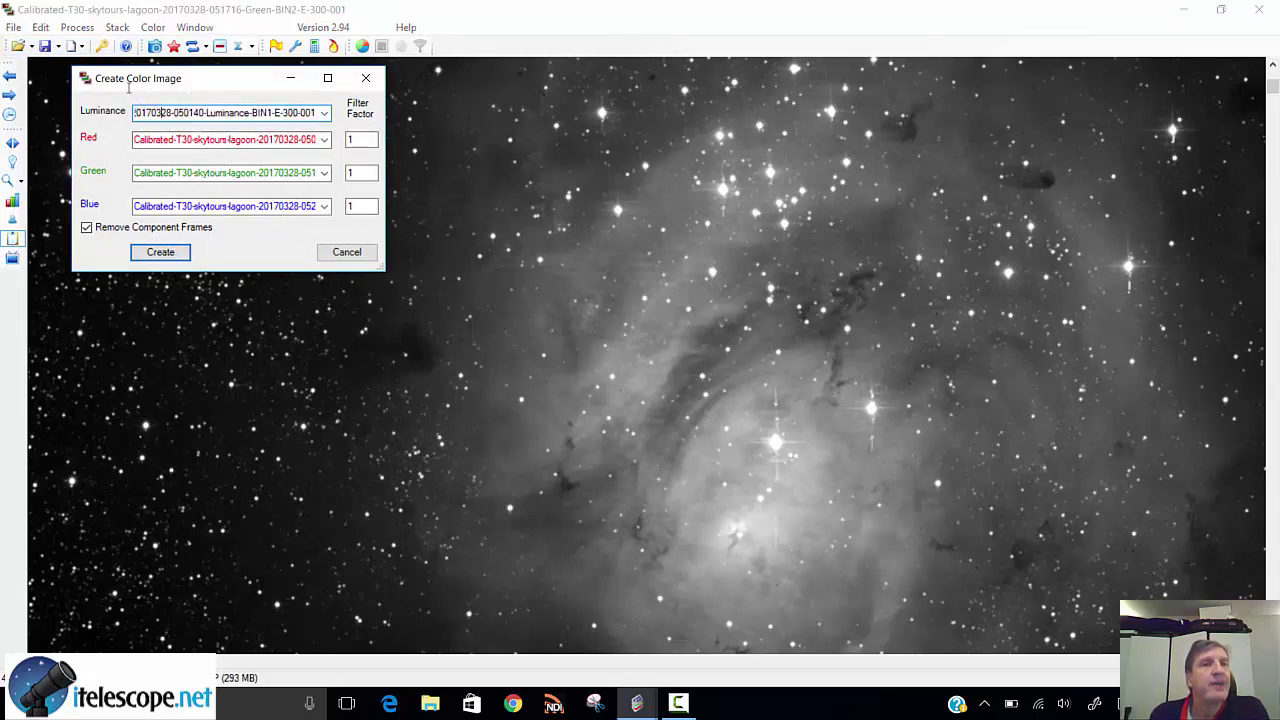
click(194, 139)
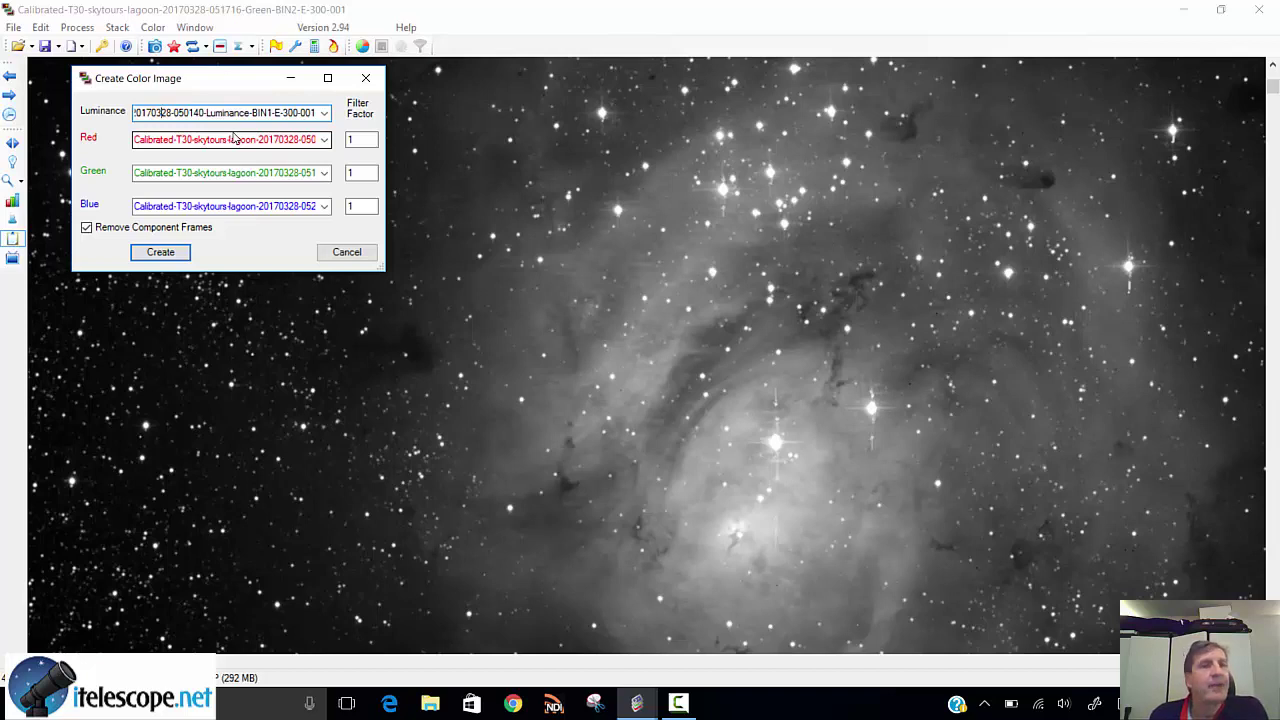
click(325, 140)
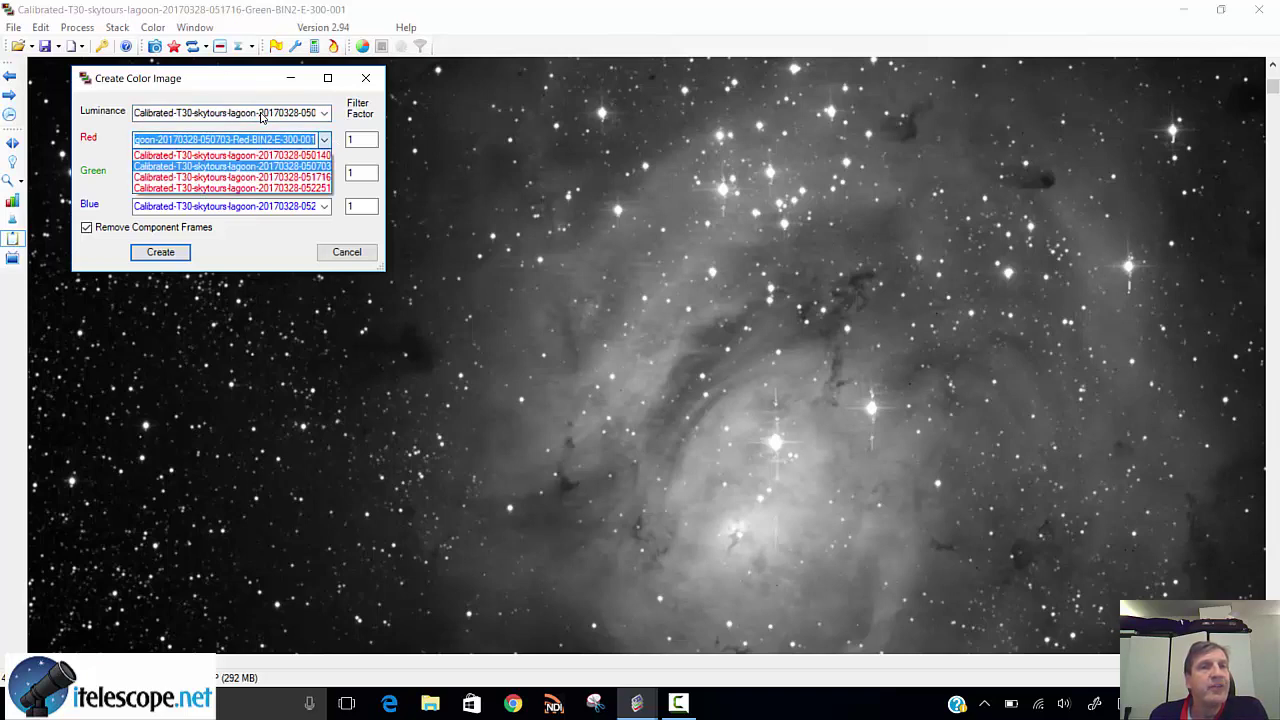
click(262, 117)
mouse_move(215, 139)
mouse_down()
mouse_move(313, 140)
mouse_move(216, 141)
mouse_move(236, 146)
mouse_up()
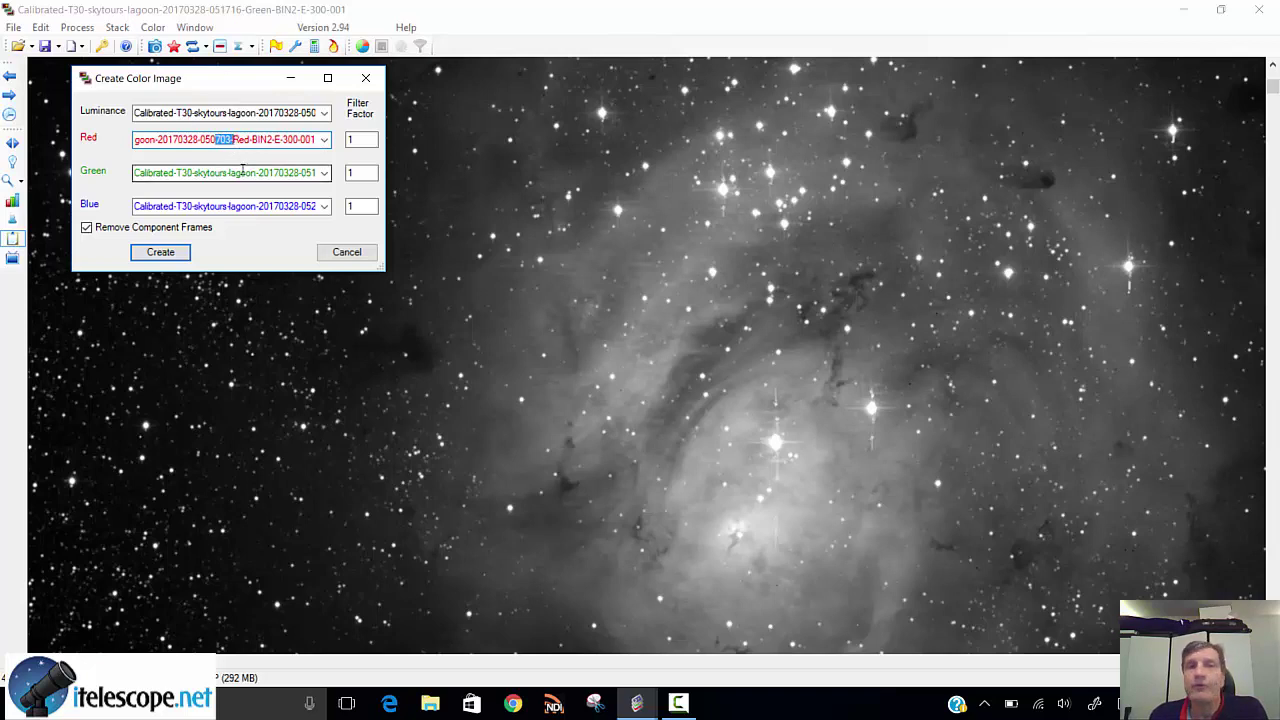
click(164, 254)
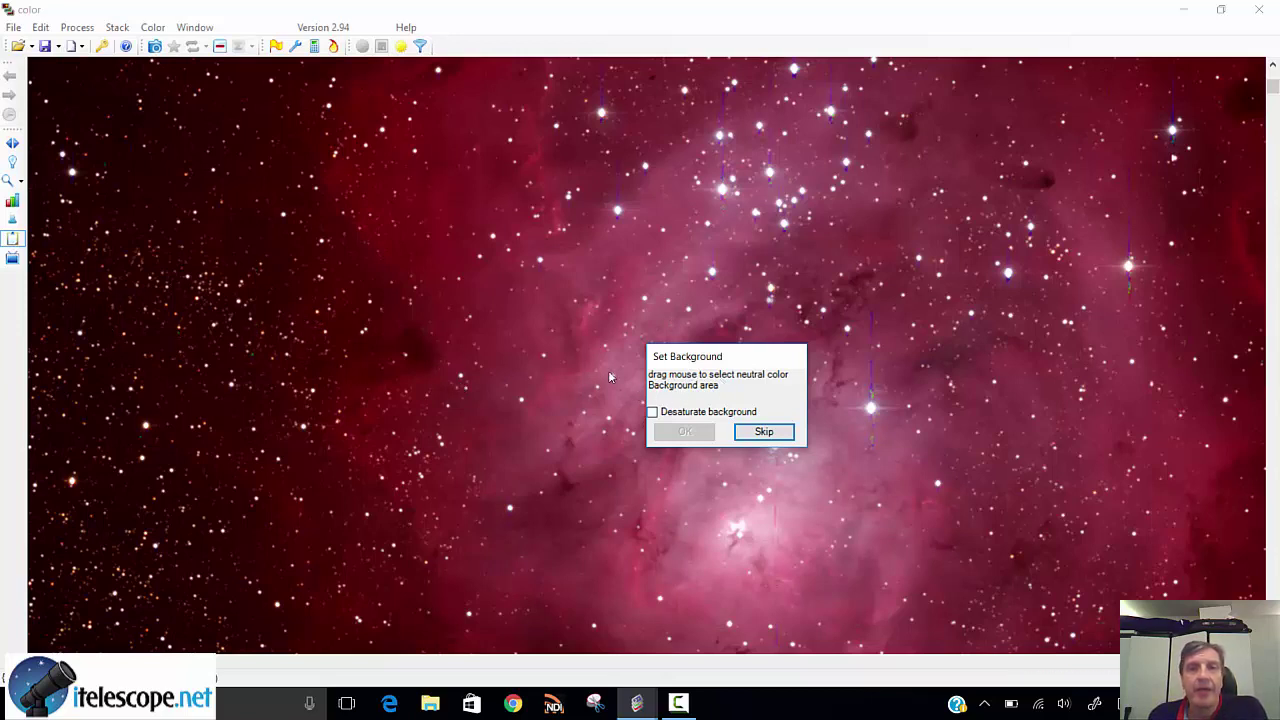
Sample a dark sky patch at left as neutral background, giving R:G:B 1.00 : 1.00 : 1.00.
drag(66, 366, 120, 398)
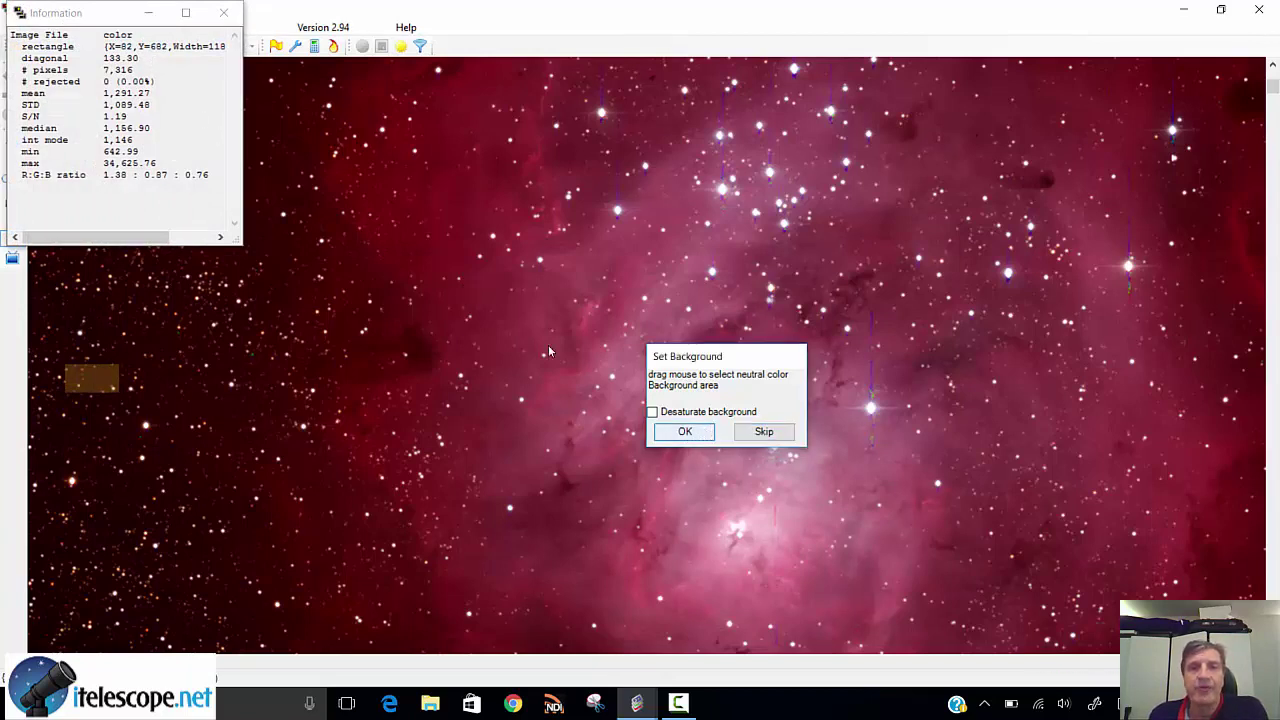
click(685, 432)
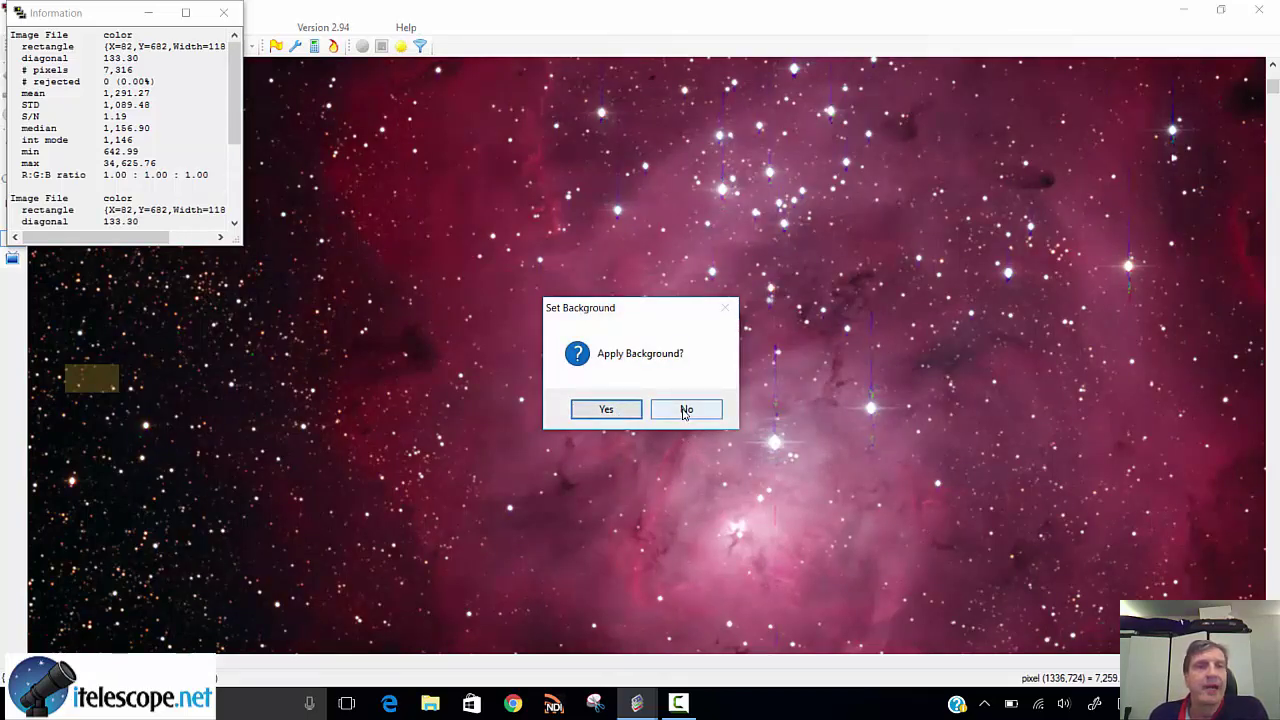
Apply the background neutralisation and cancel Adjust Color, keeping colour factors at 1.00.
click(625, 412)
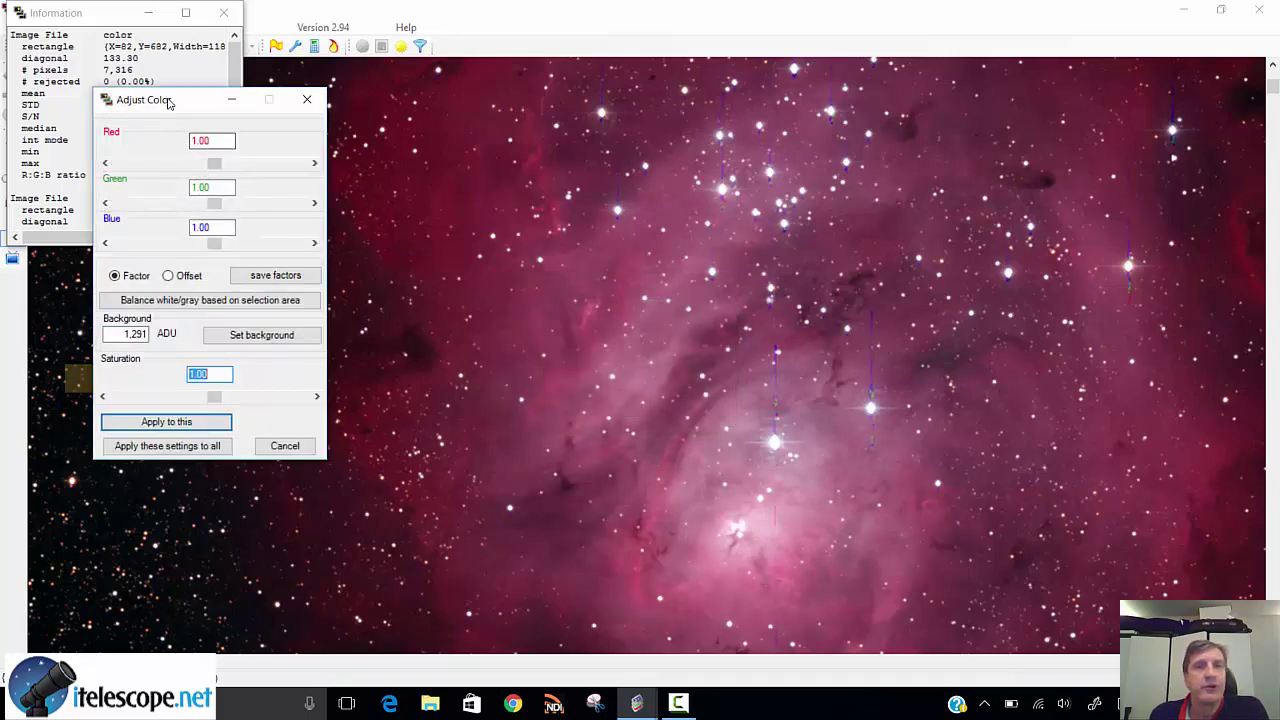
drag(175, 102, 332, 107)
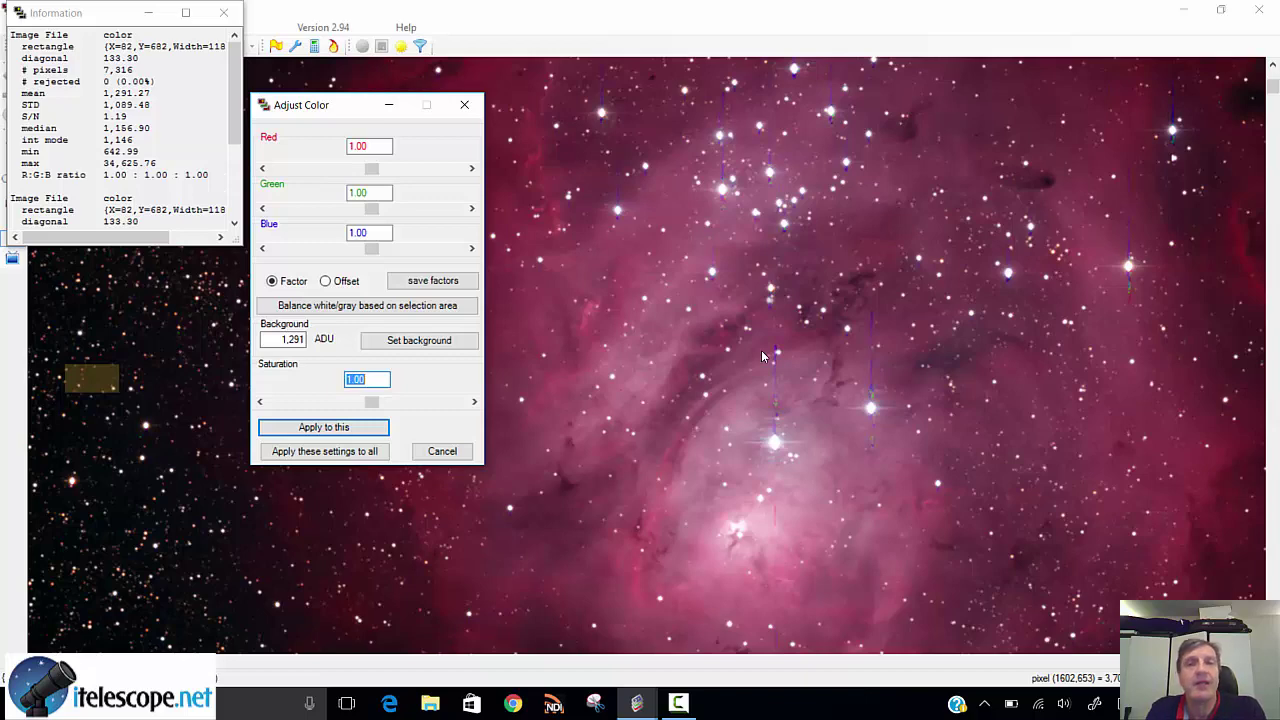
click(443, 451)
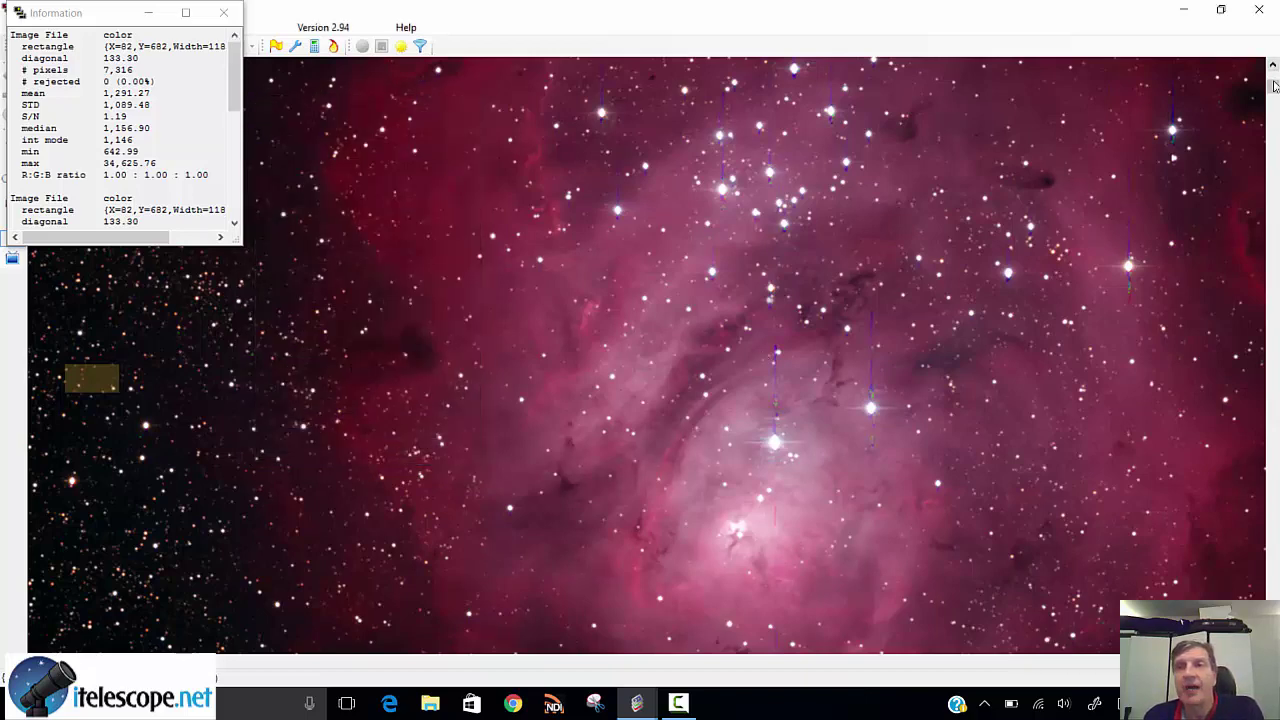
Move the Information statistics window to the centre of the image.
drag(1272, 90, 1270, 150)
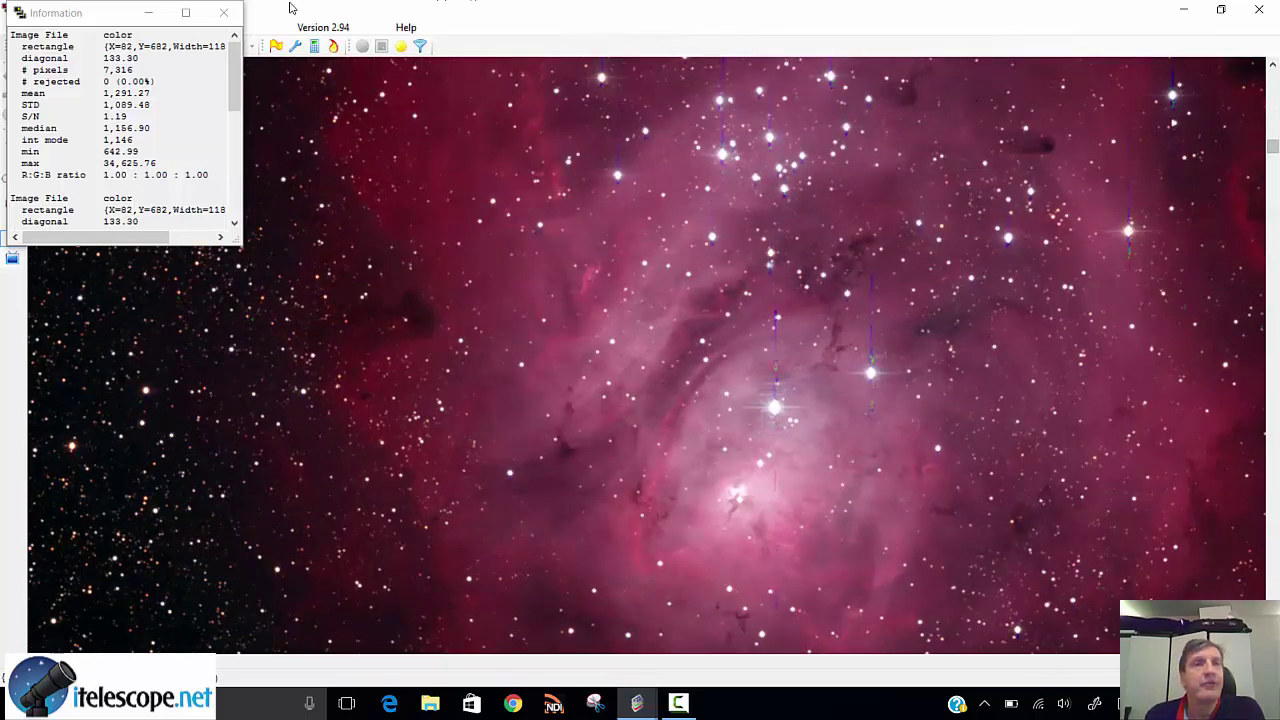
click(87, 12)
drag(87, 12, 617, 161)
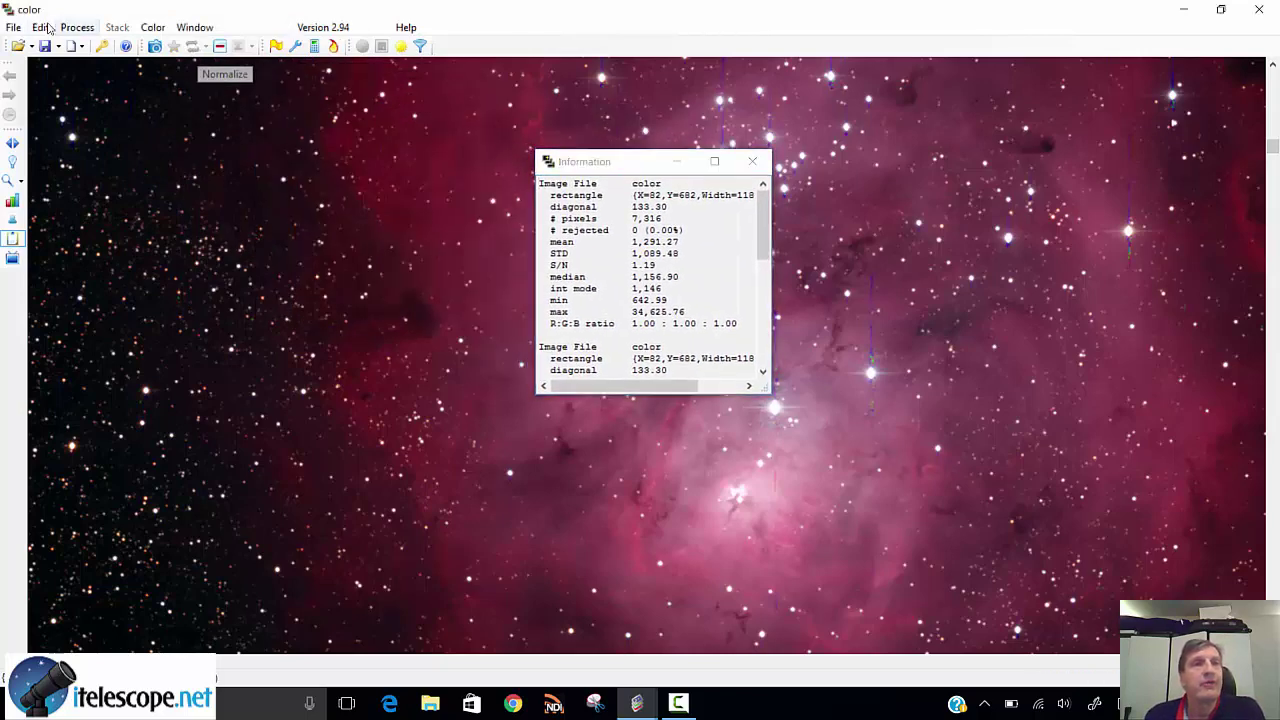
Save the colour image to the Desktop as 'Lagoon Color' in TIFF 16 bit Scaled format.
click(13, 24)
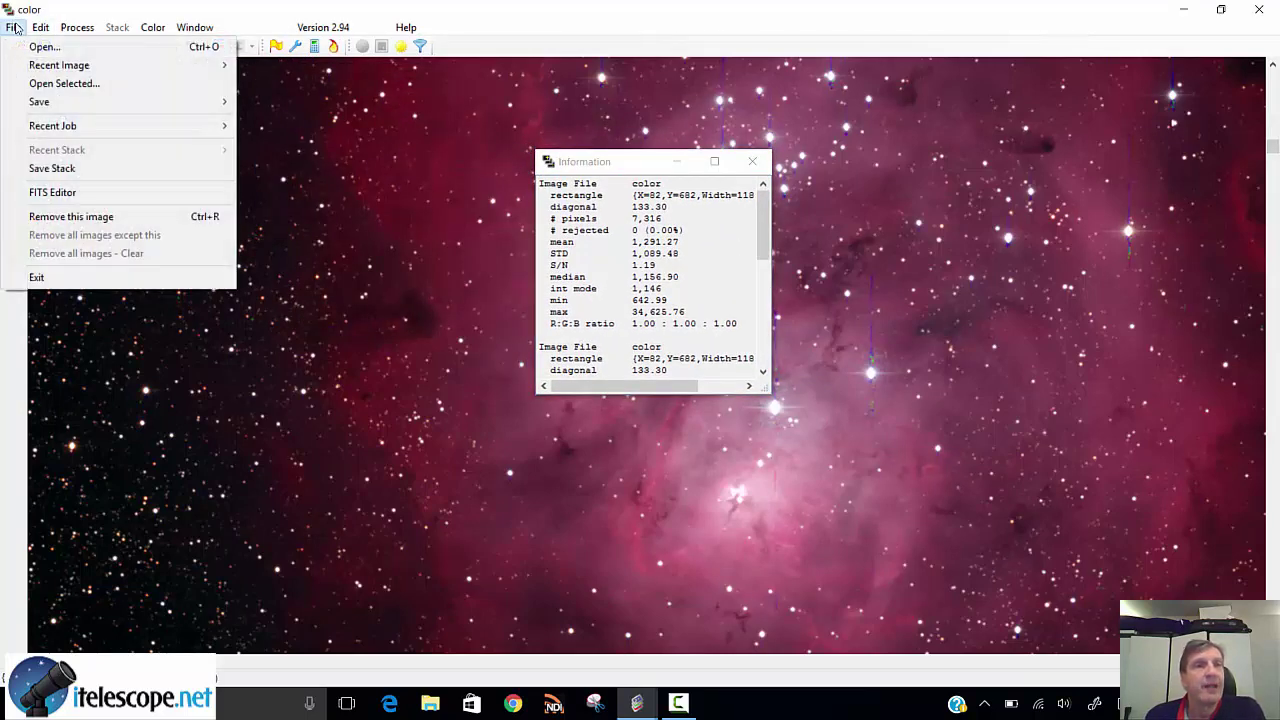
mouse_move(43, 108)
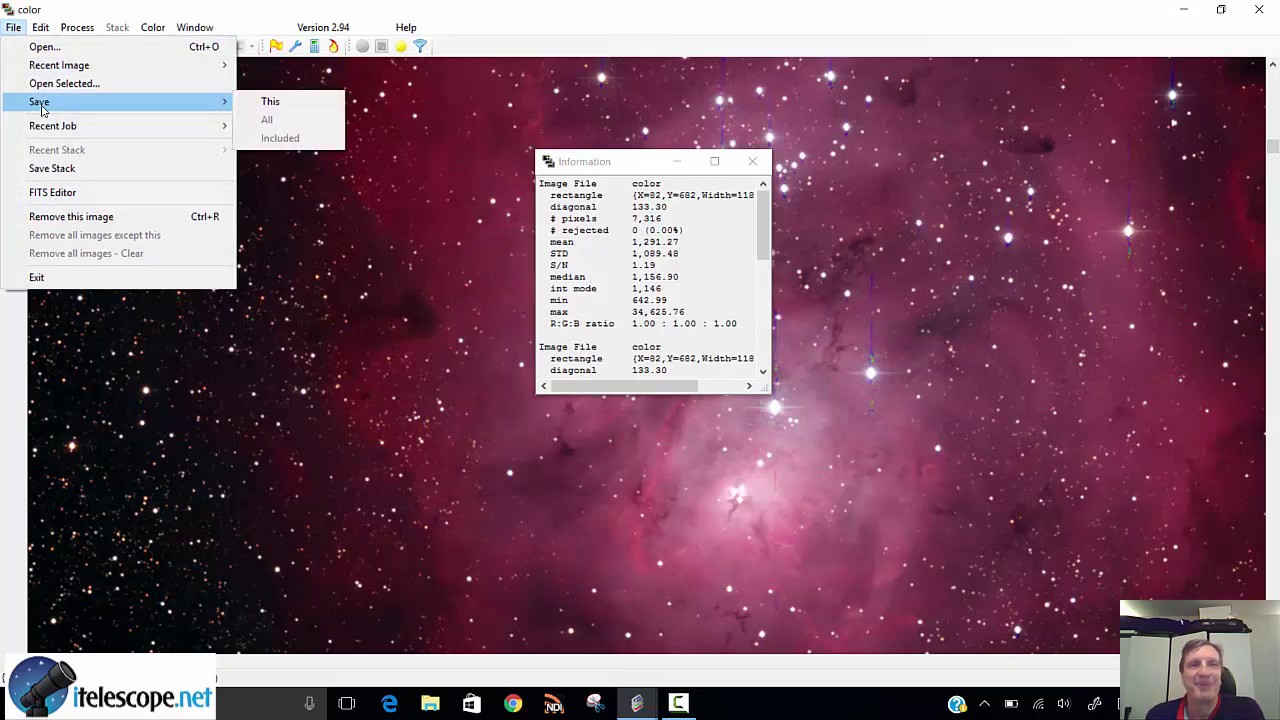
click(268, 101)
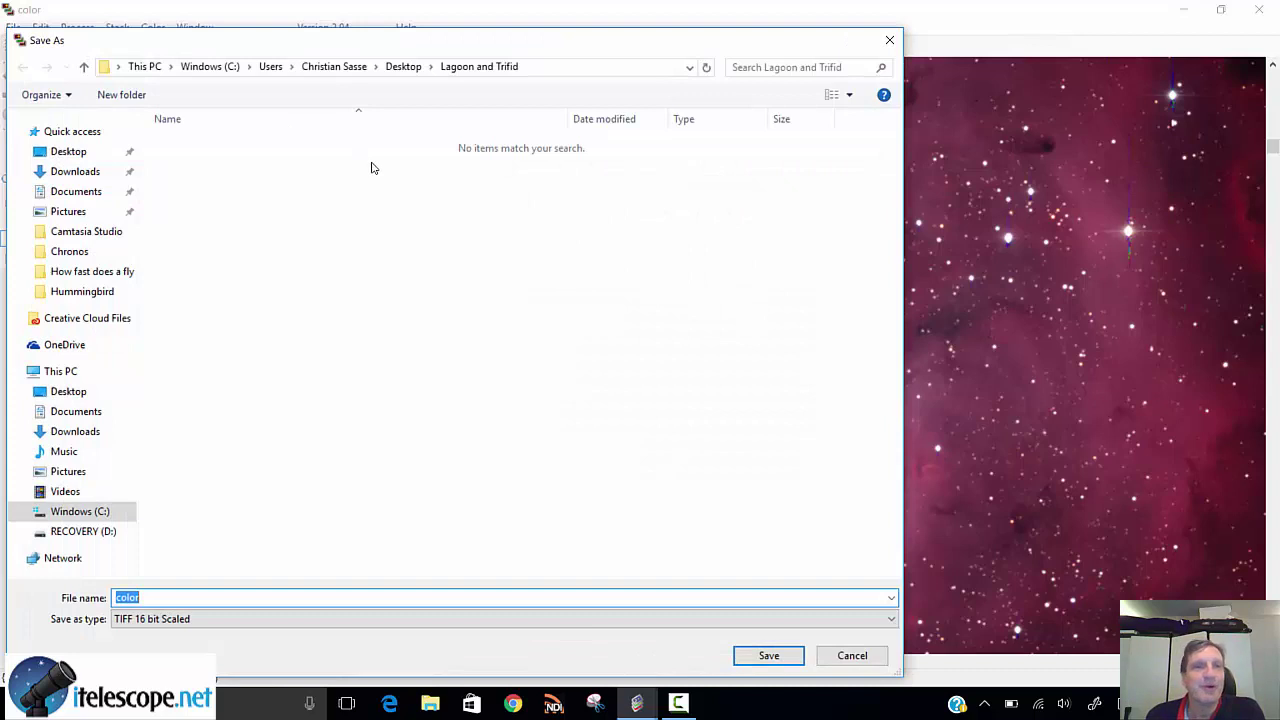
click(68, 151)
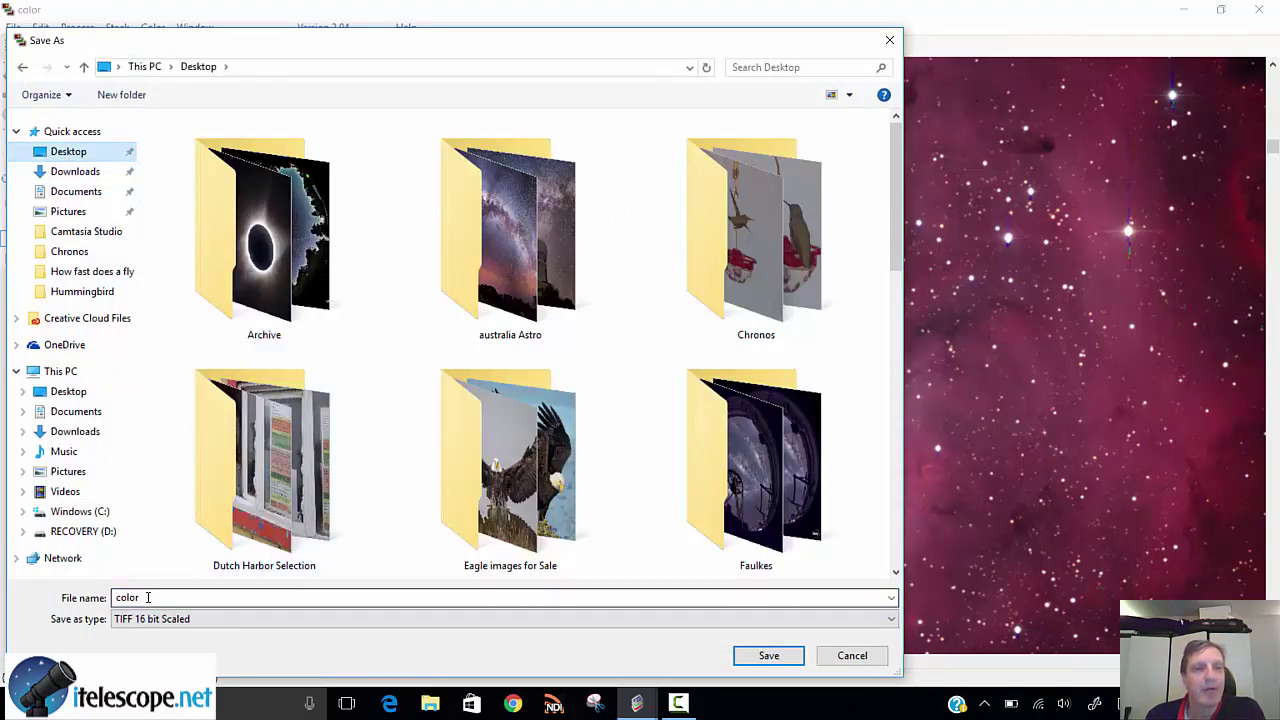
drag(145, 597, 92, 597)
text(La)
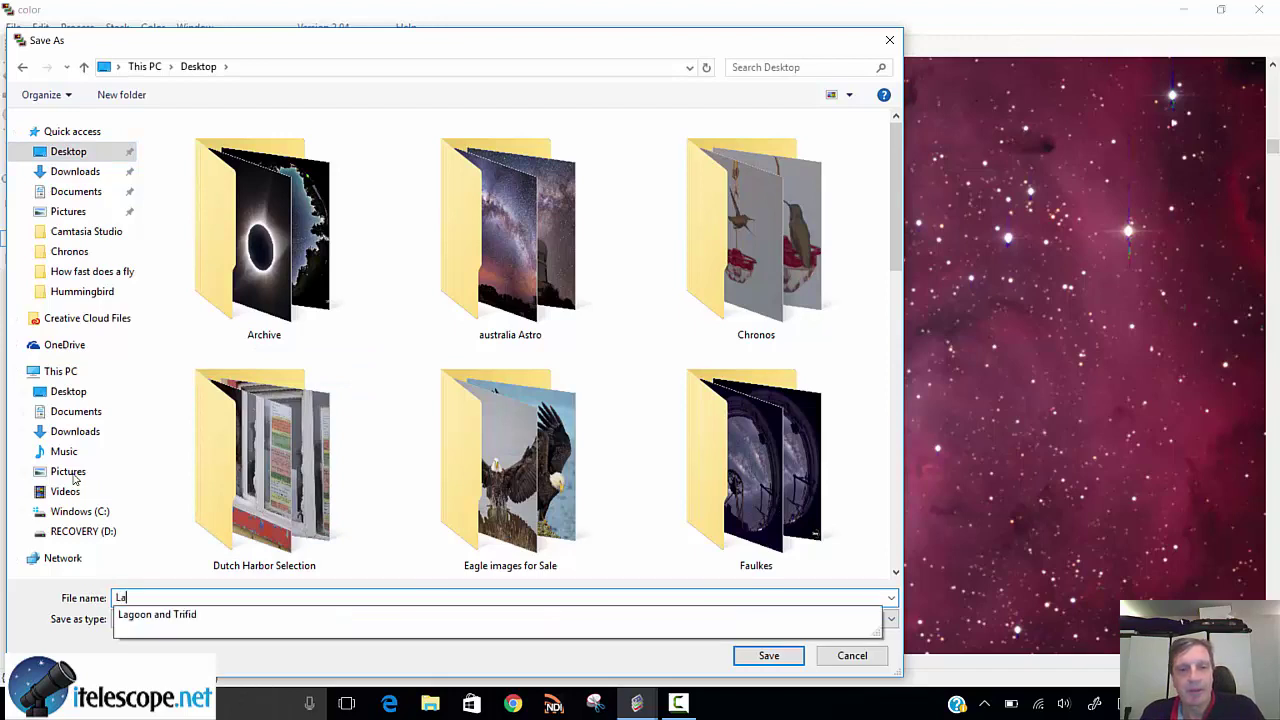
text(goon Color)
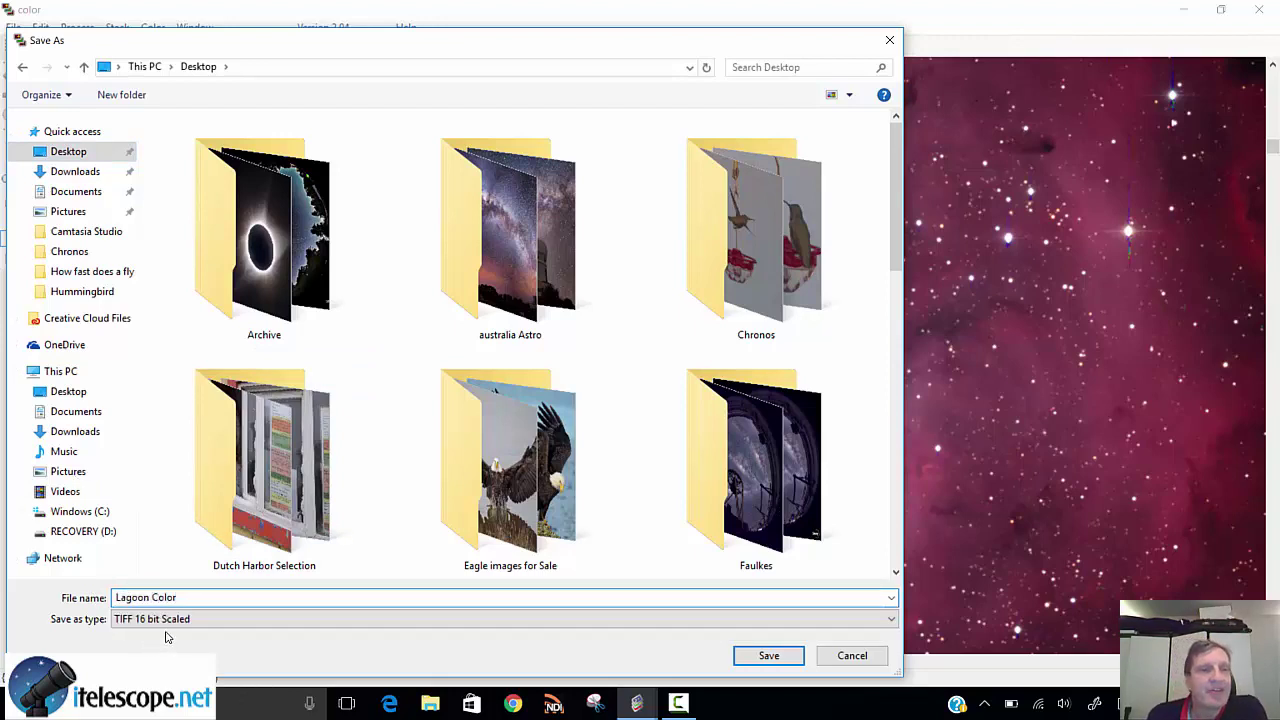
click(165, 620)
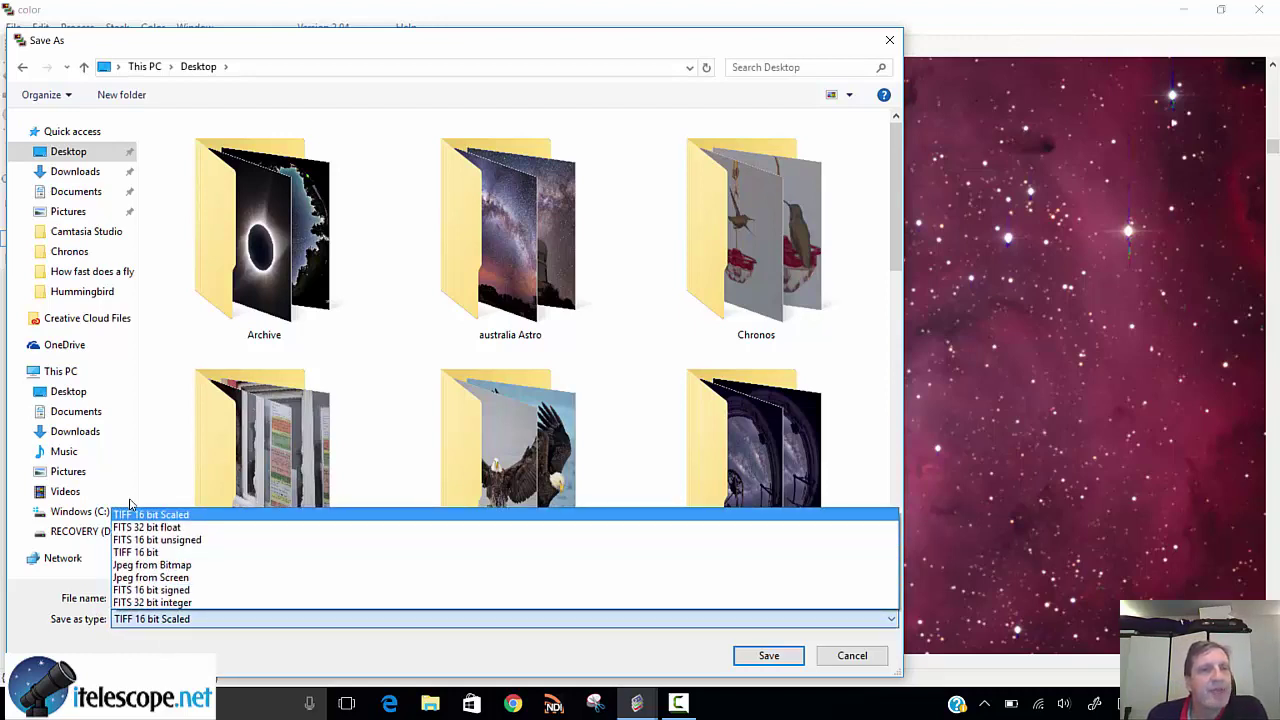
click(130, 503)
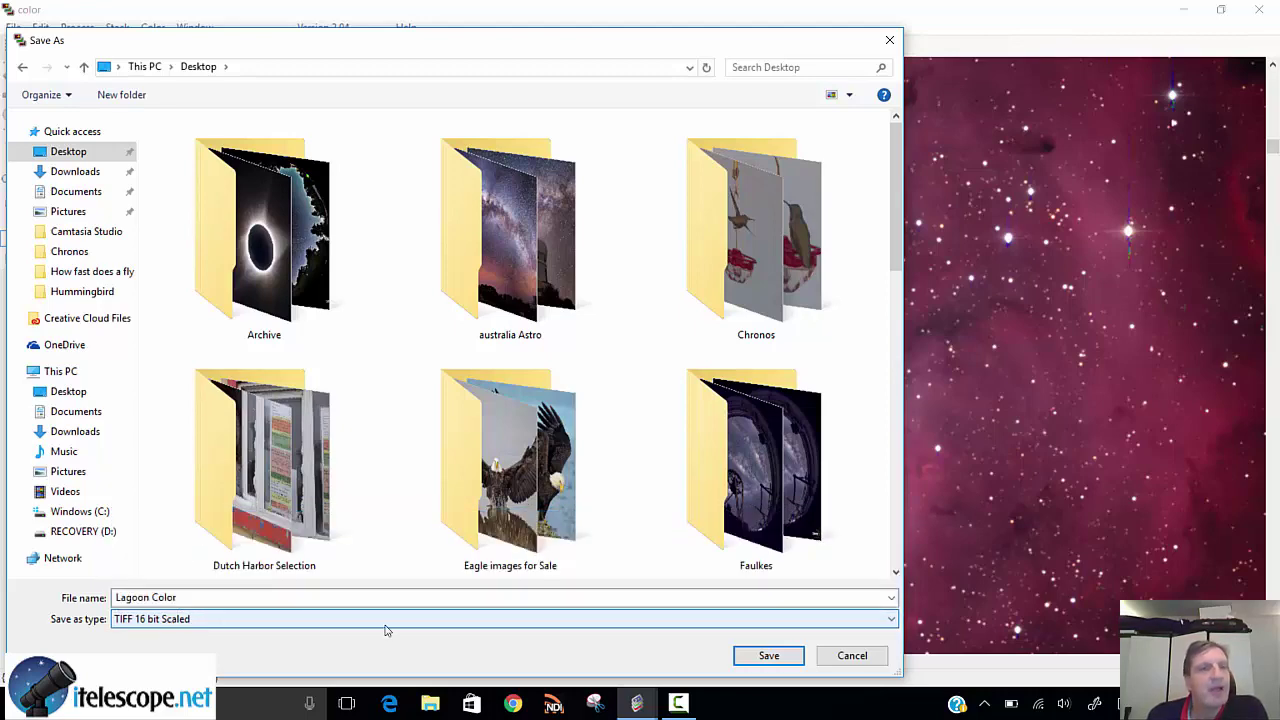
click(767, 652)
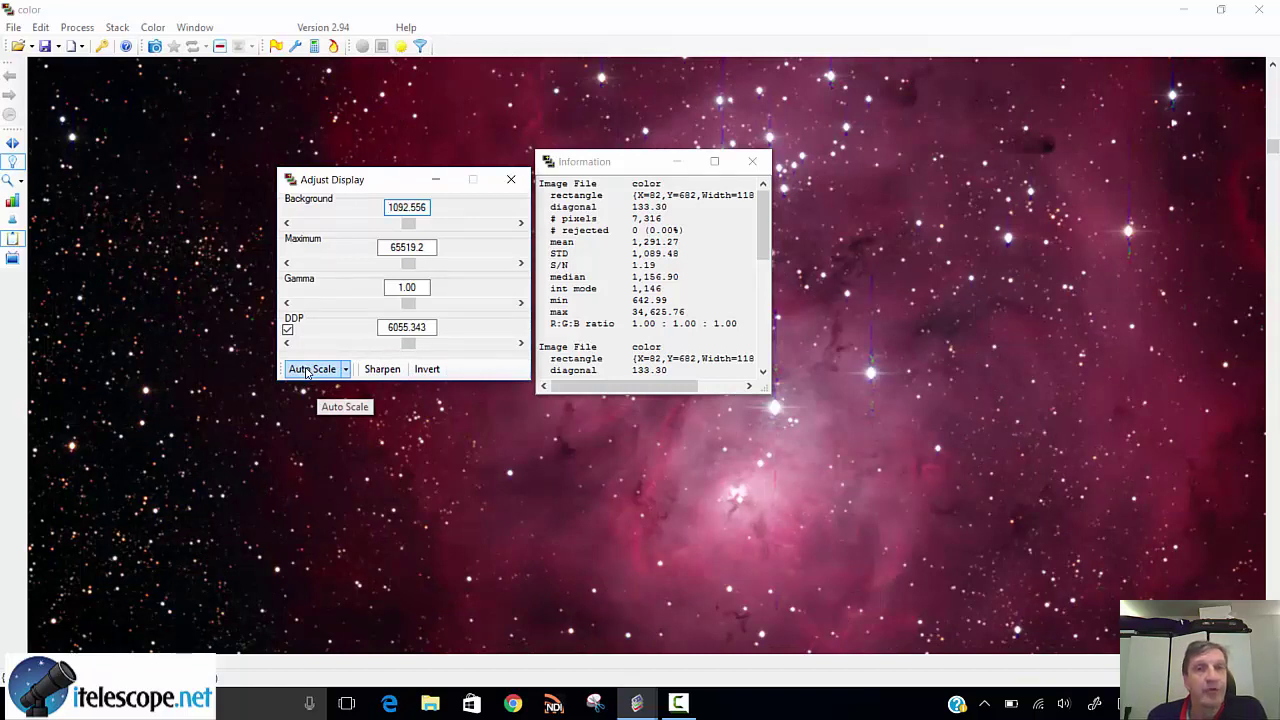
Open the File menu.
click(13, 27)
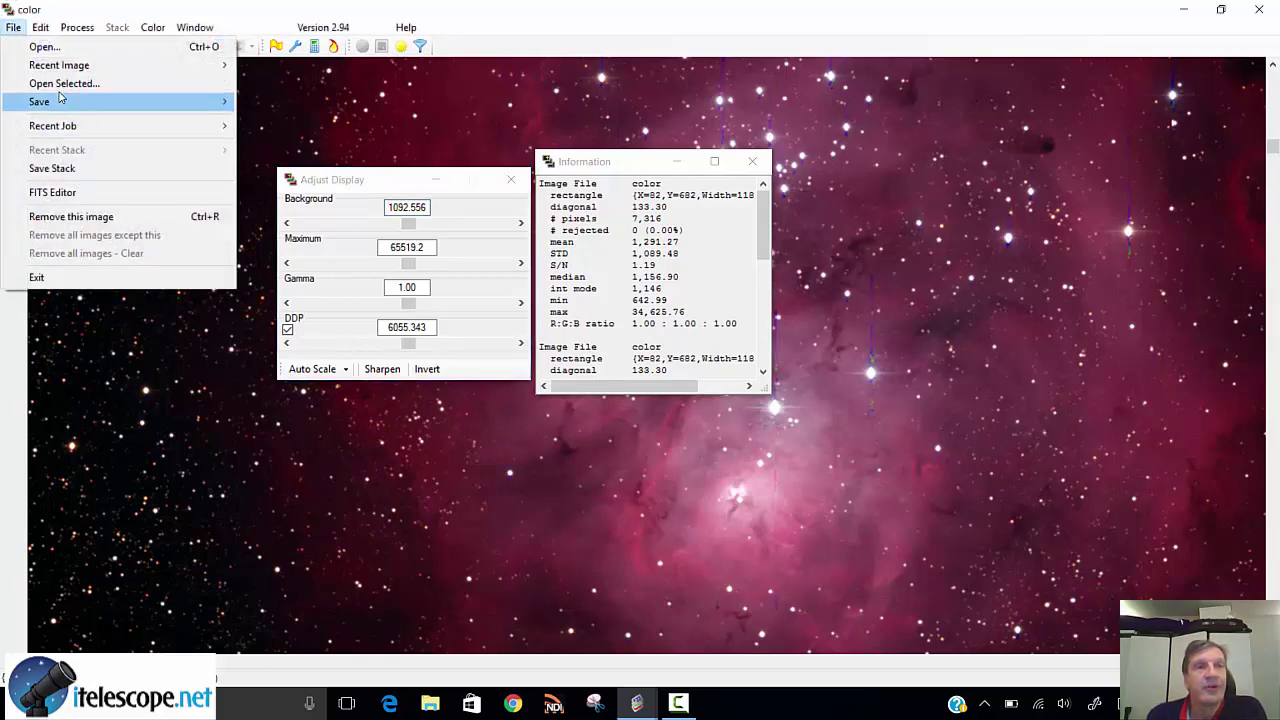
Save the current image over Lagoon Color.TIFF on the Desktop, confirming the replacement.
mouse_move(59, 105)
click(268, 101)
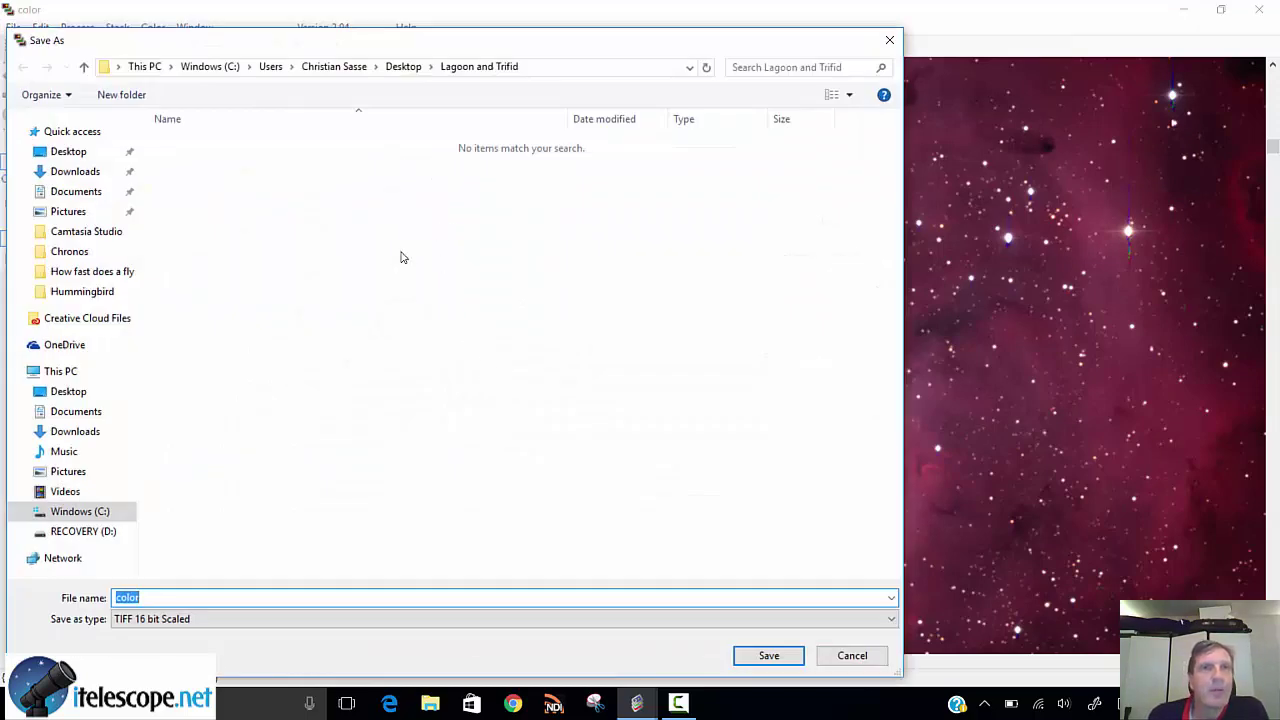
click(68, 151)
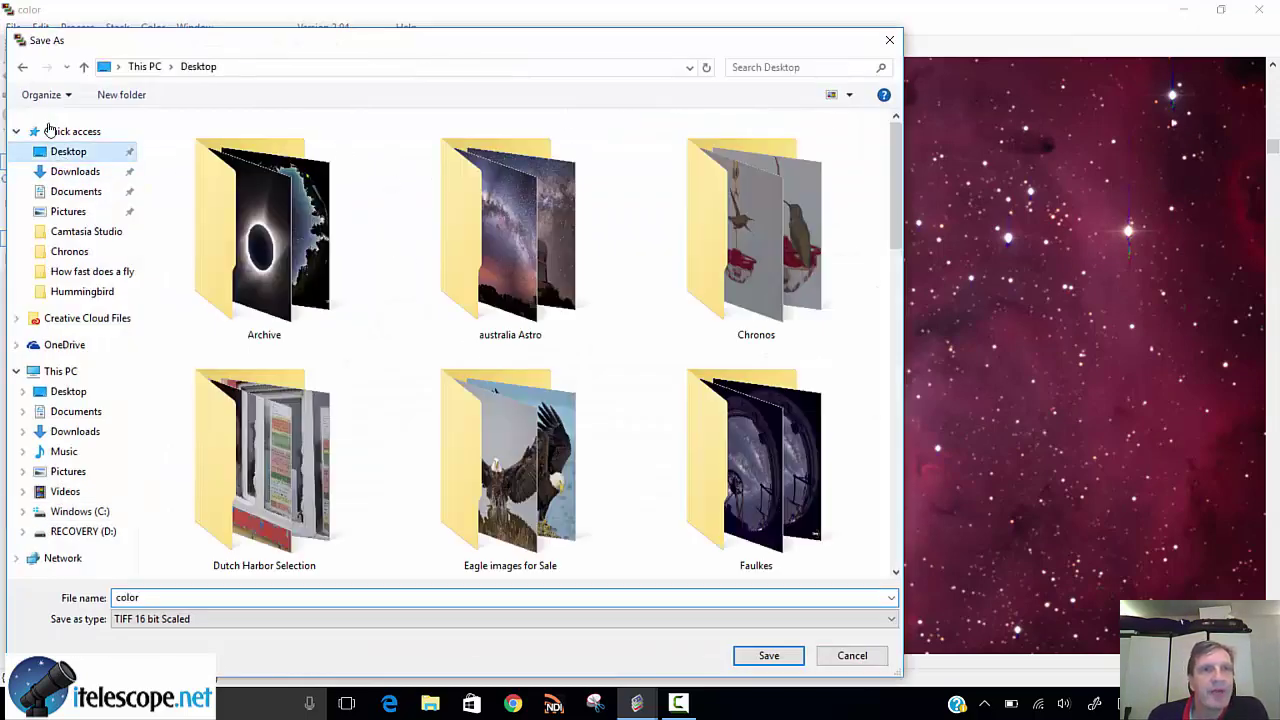
scroll(511, 250, down, 5)
scroll(511, 250, down, 2)
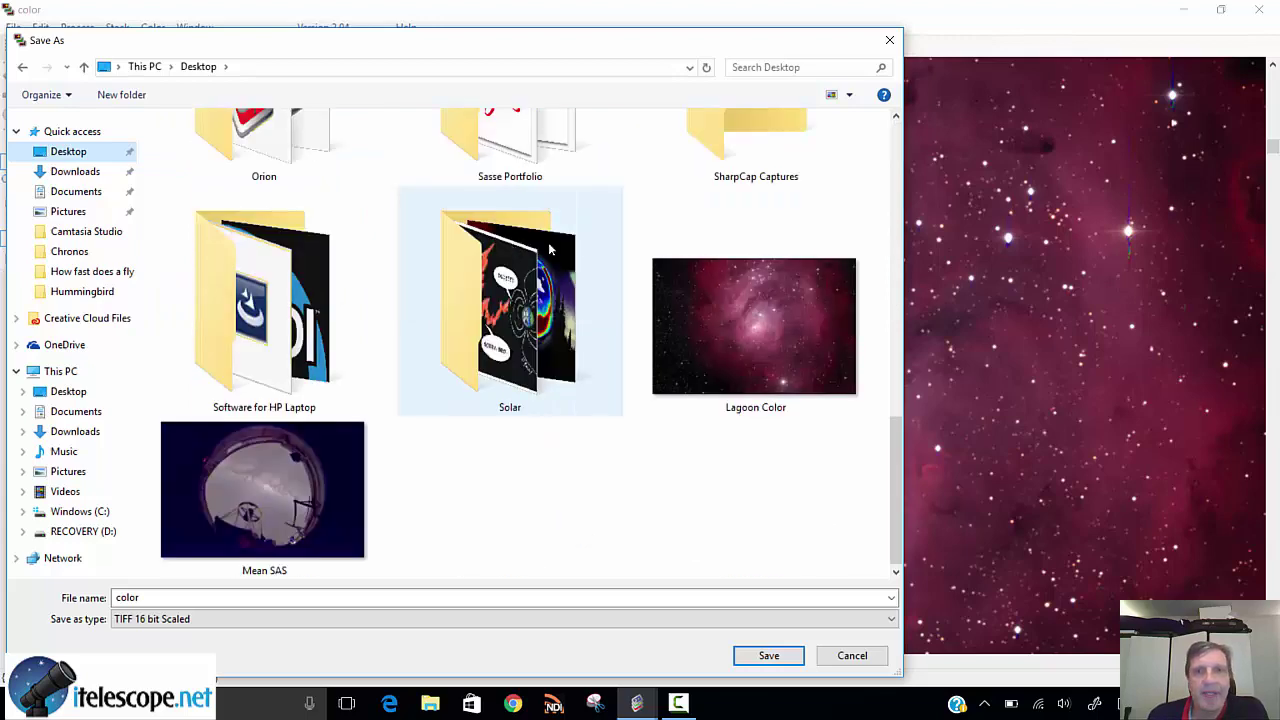
click(755, 344)
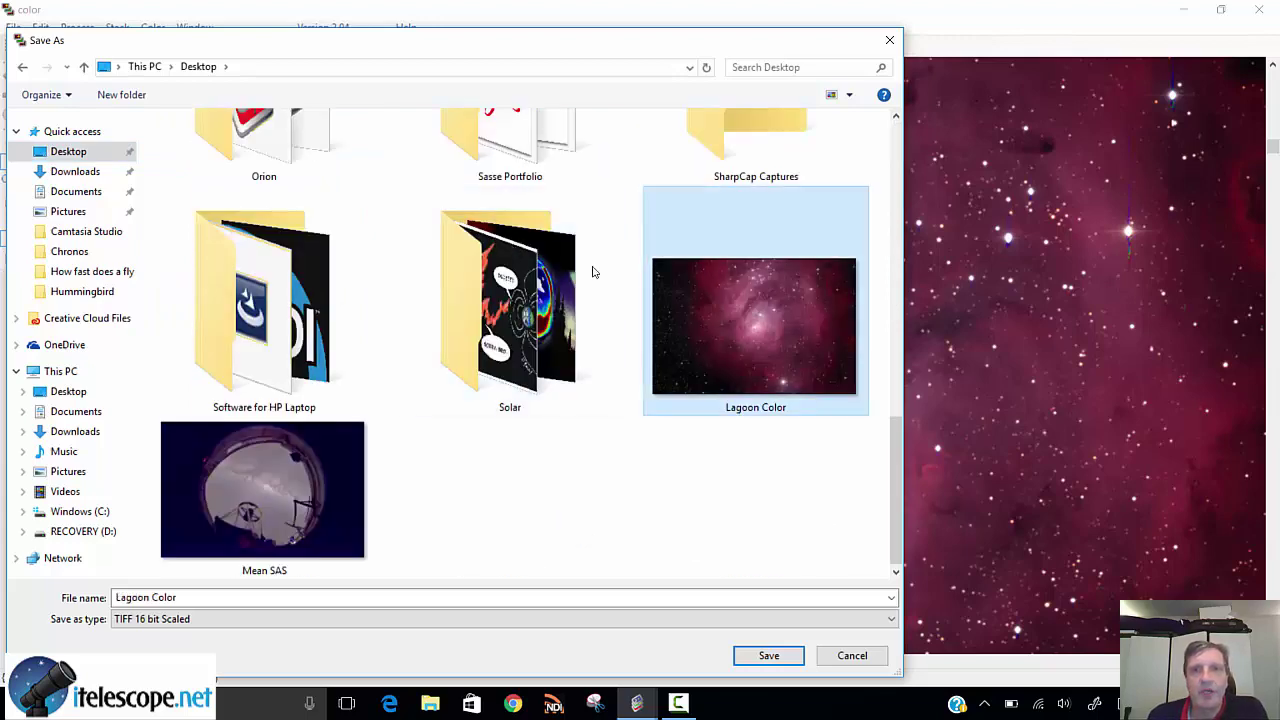
click(768, 656)
click(689, 356)
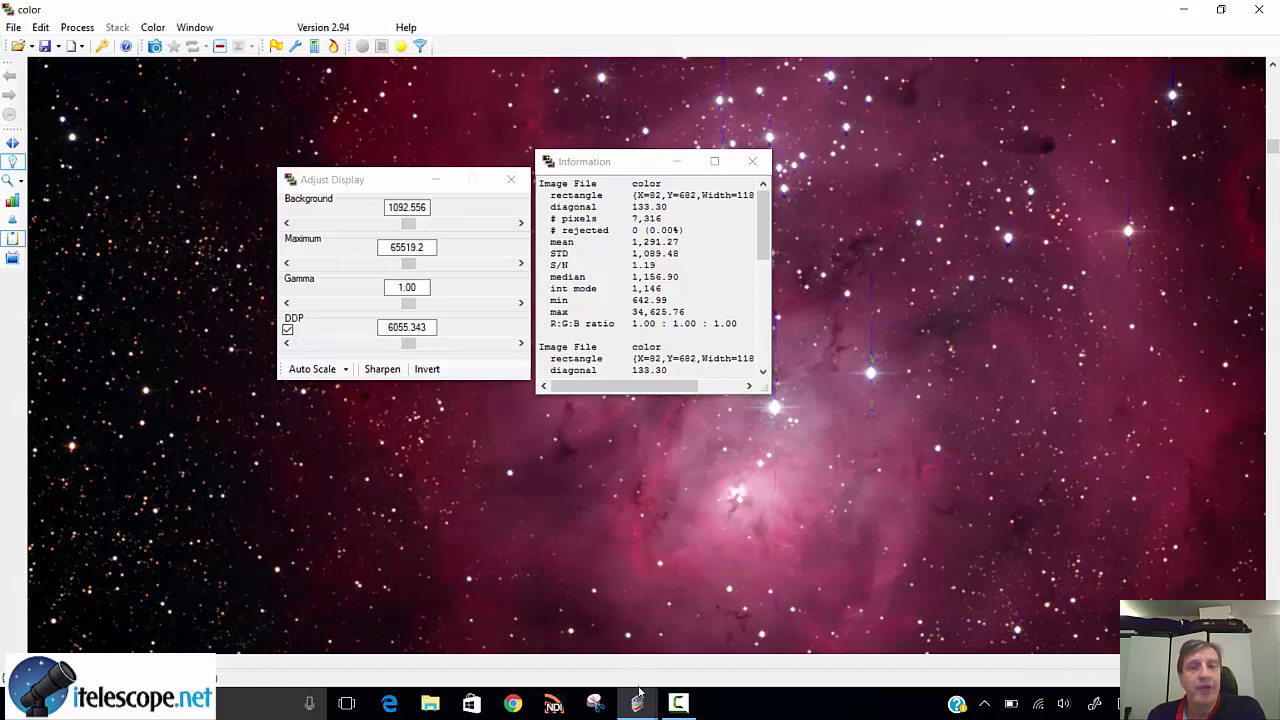
mouse_move(638, 704)
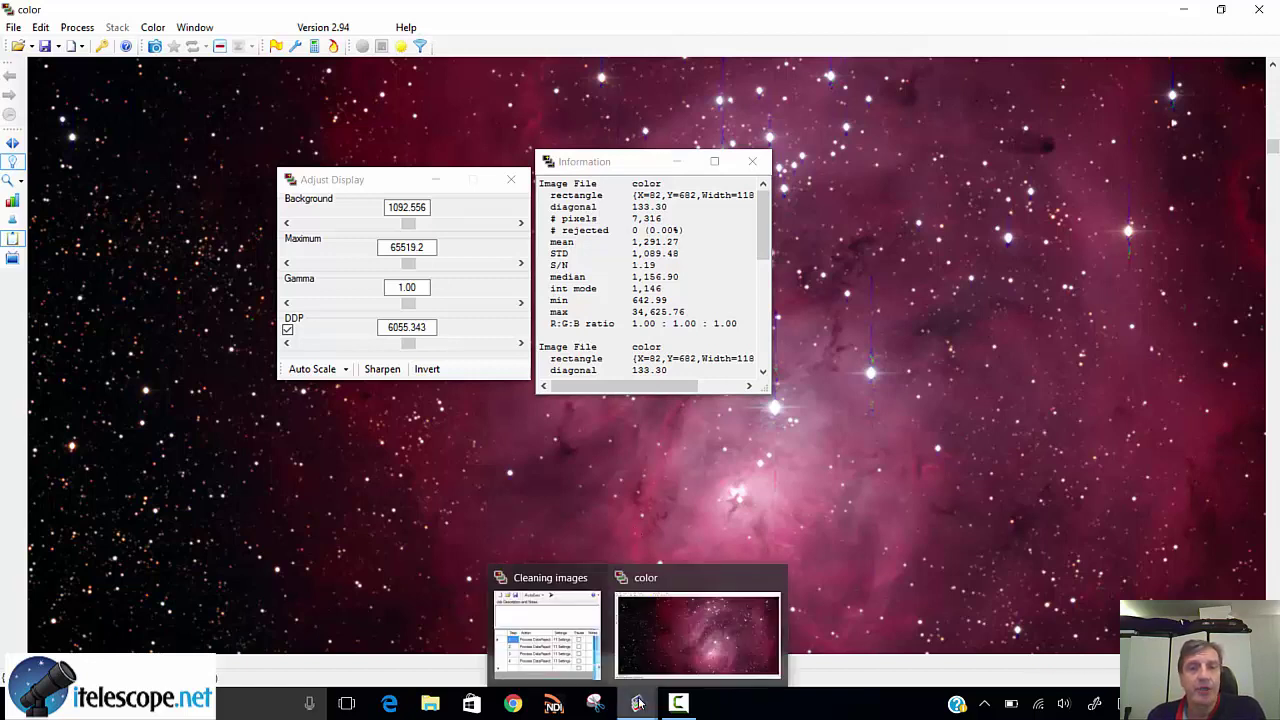
click(678, 704)
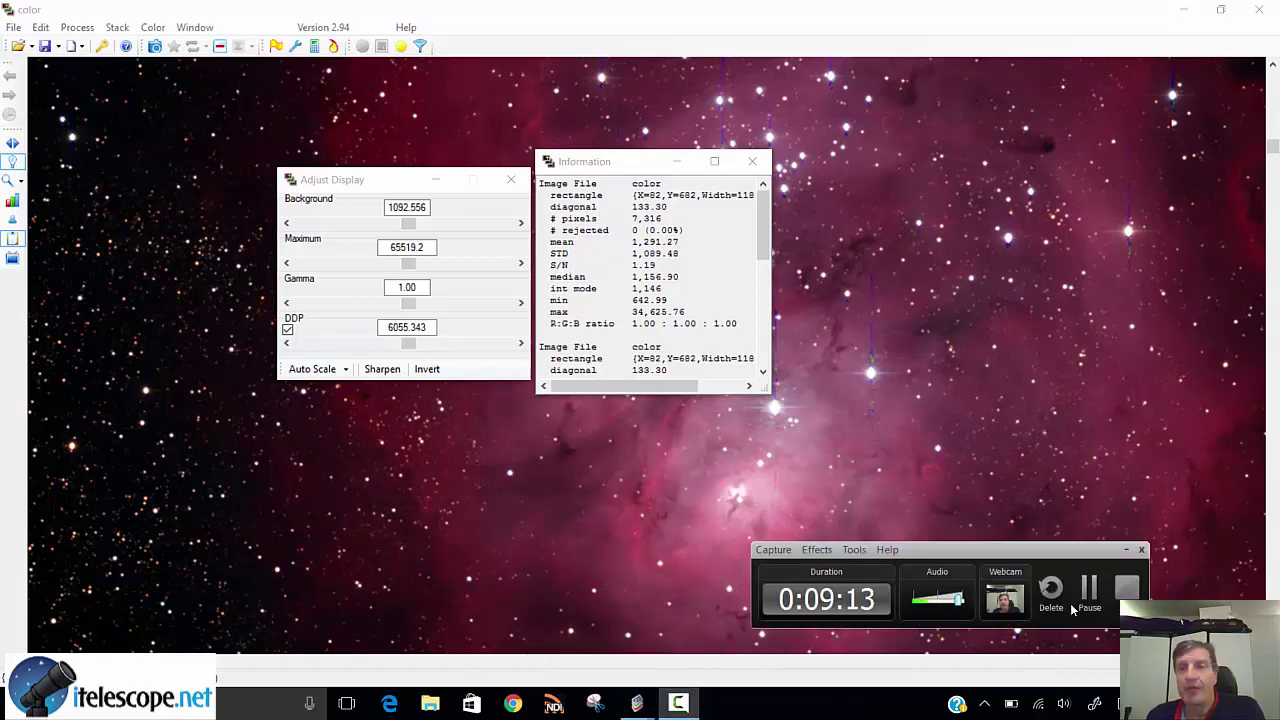